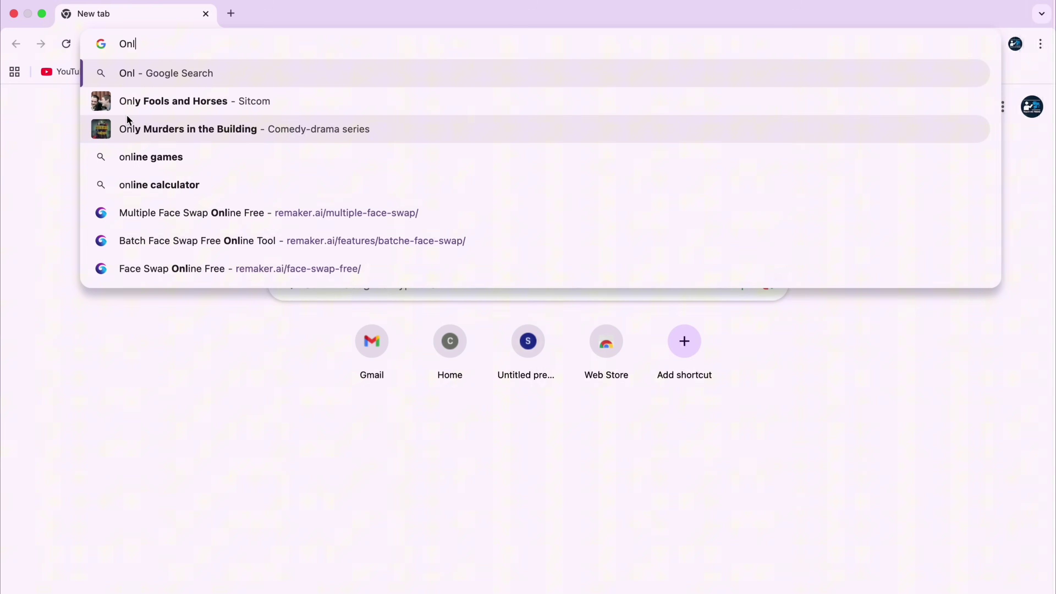
Search for onlyoffice, go to onlyoffice.com, dismiss the cookie notice, and reach the Desktop and mobile apps downloads
key("Return")
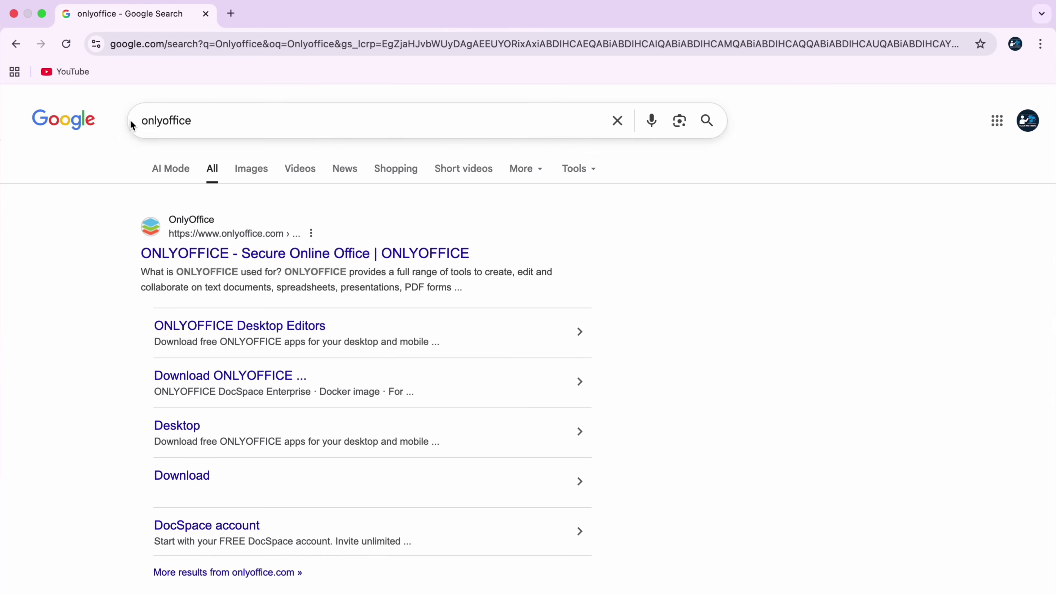
left_click(179, 252)
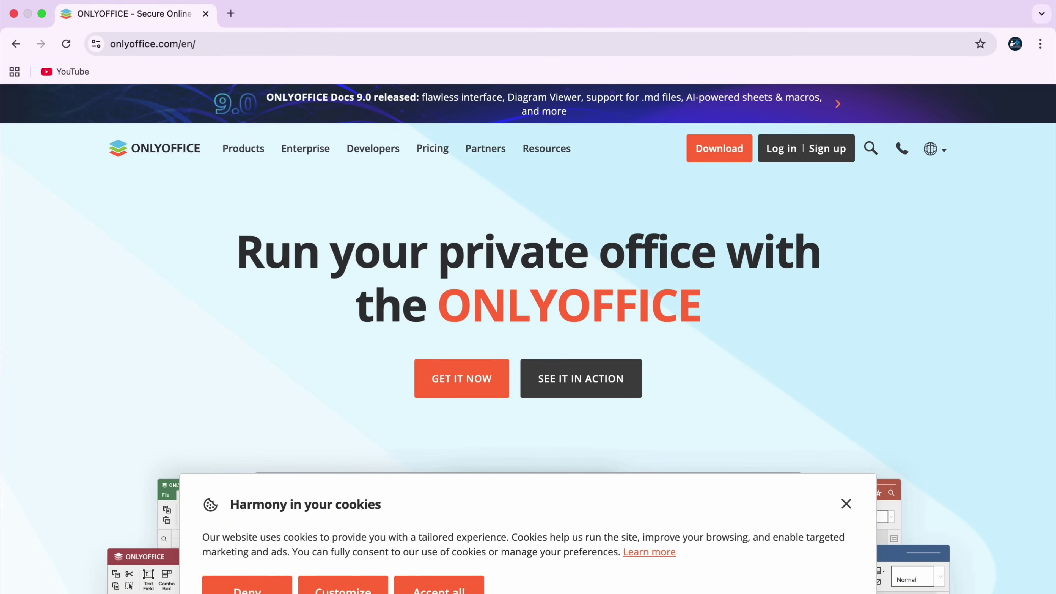
left_click(439, 588)
mouse_move(719, 148)
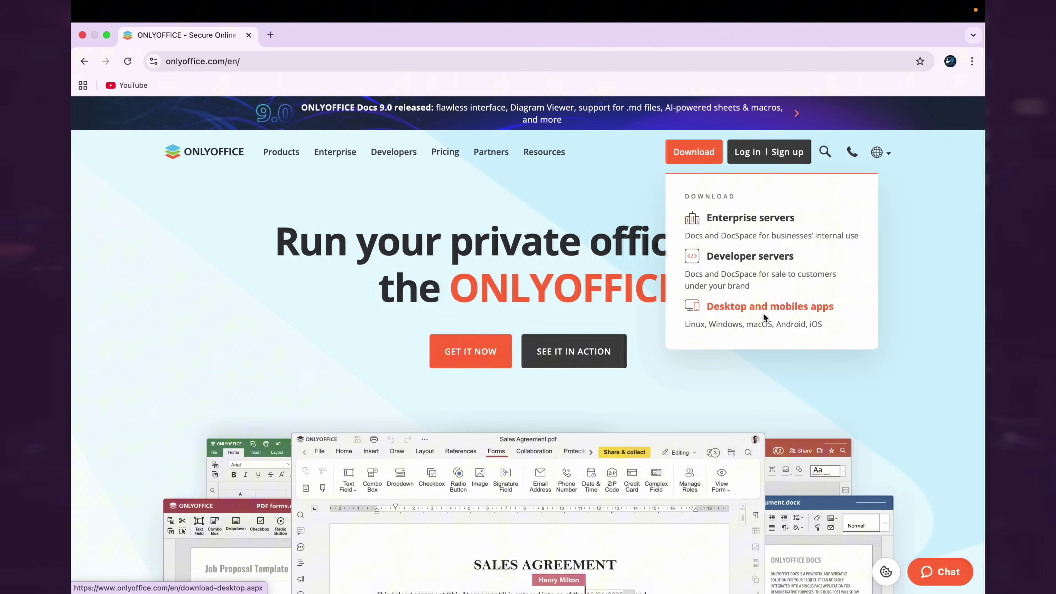
left_click(740, 307)
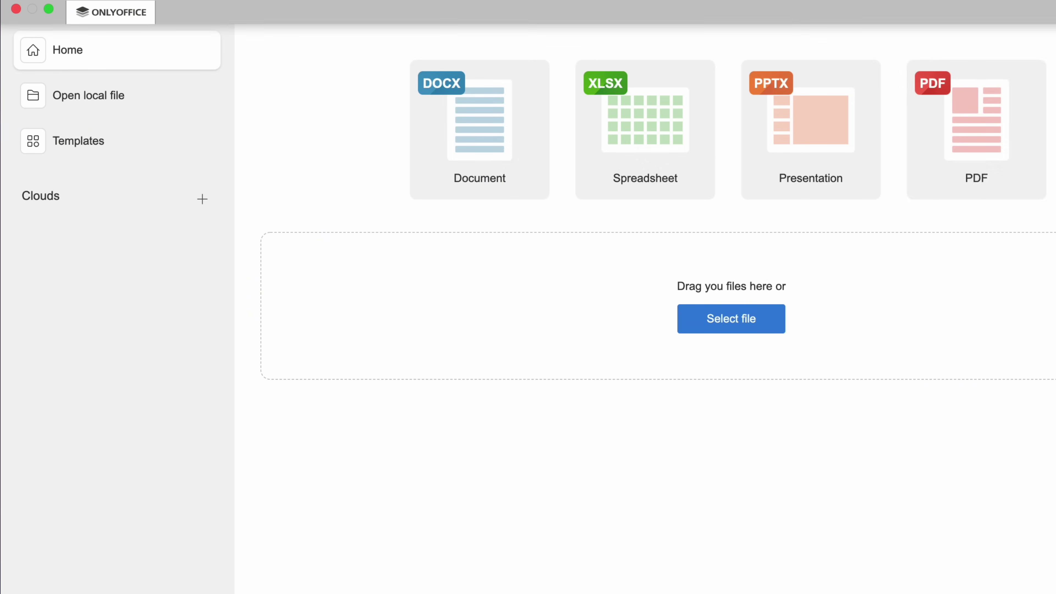
Browse the Documents, Spreadsheets, Presentations and PDFs template galleries
left_click(94, 142)
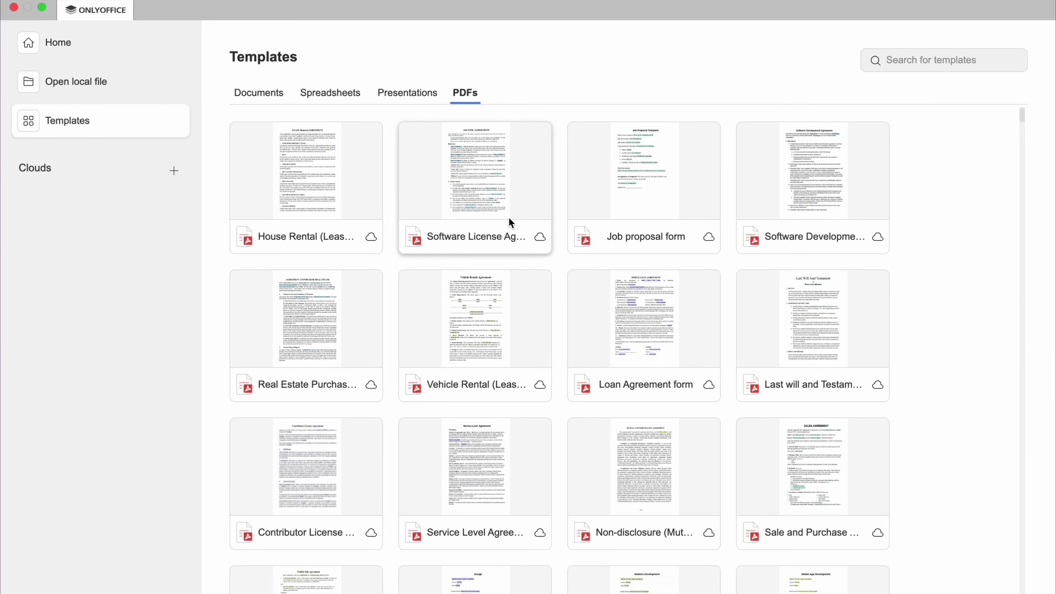
left_click(251, 100)
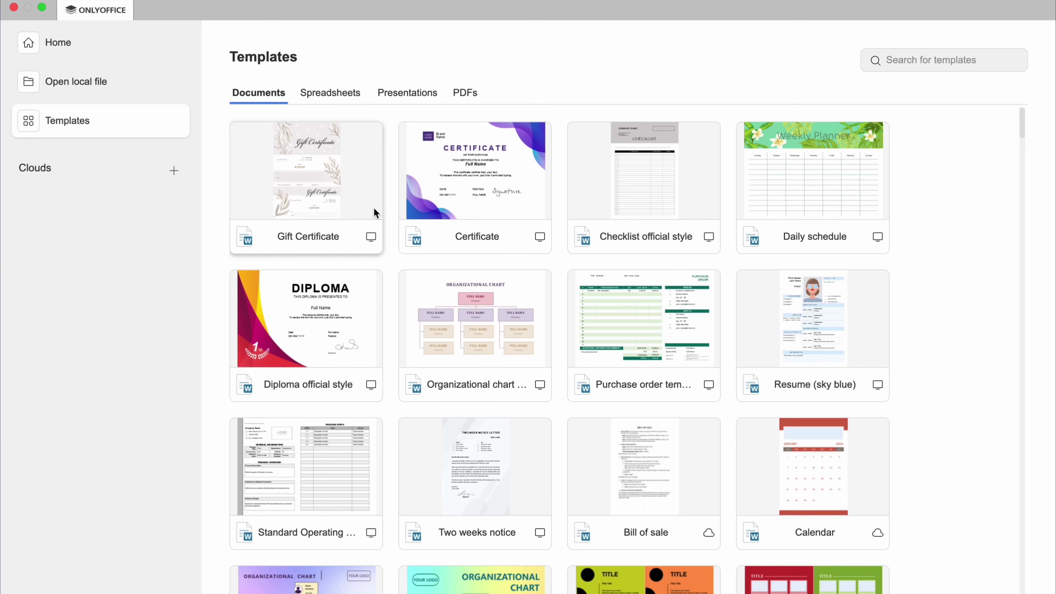
left_click(332, 99)
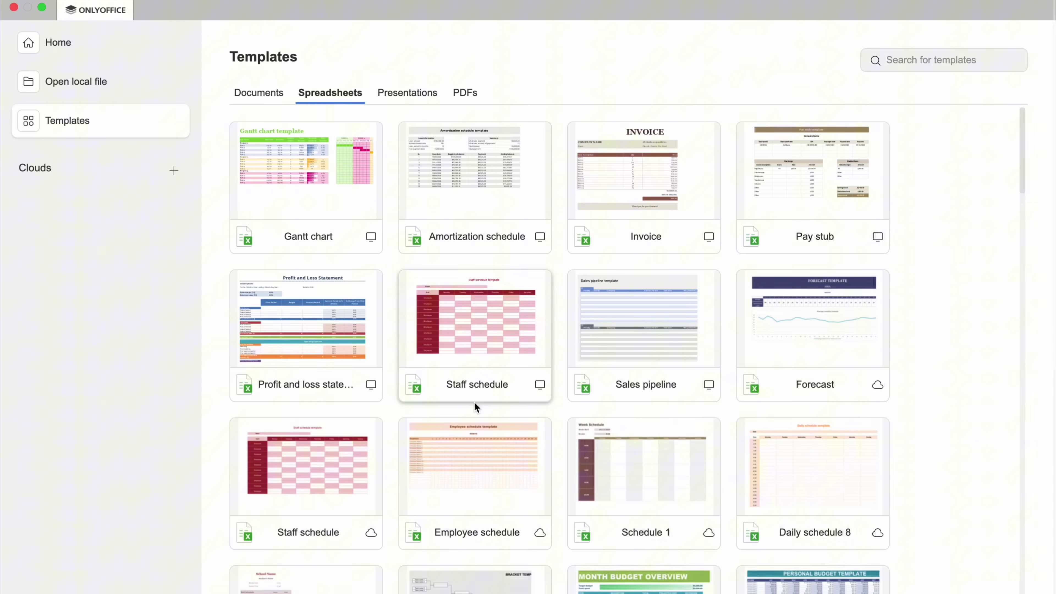
left_click(415, 94)
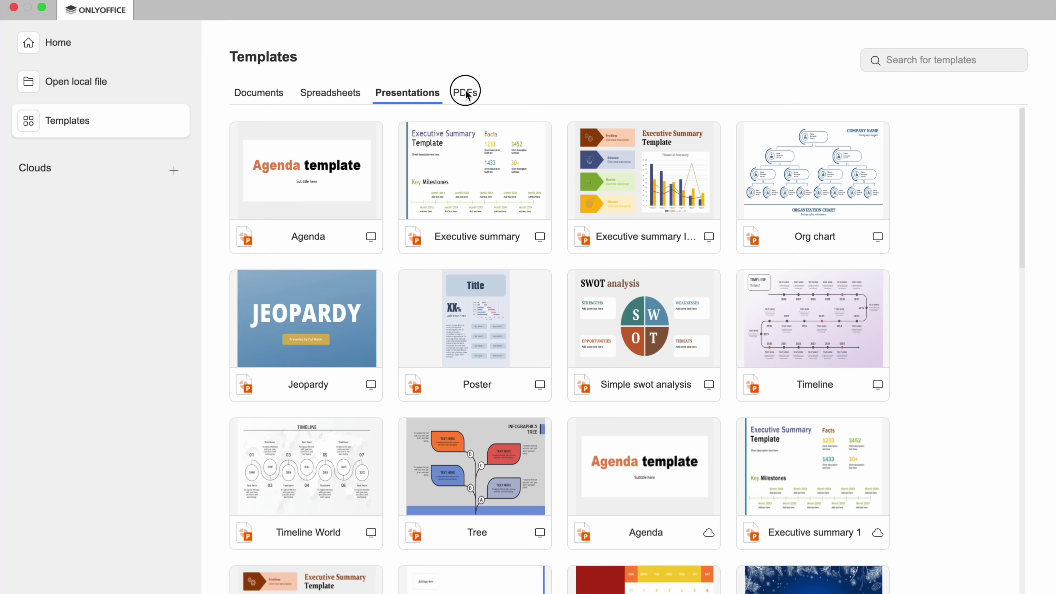
left_click(467, 95)
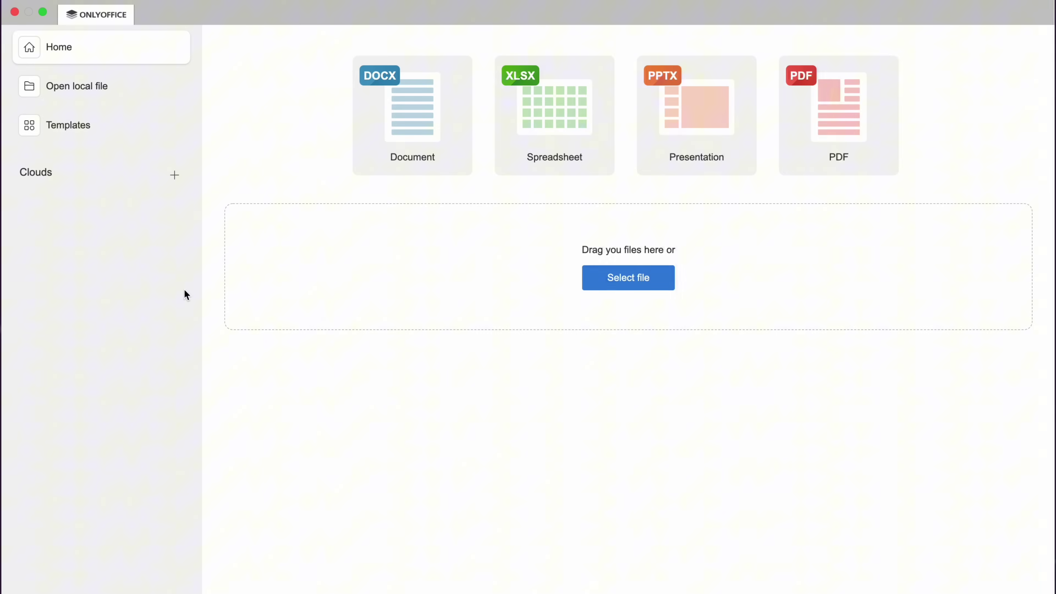
Create a blank document, then open The Future of Artificial Intelligence.docx from the Desktop
left_click(416, 115)
left_click(31, 51)
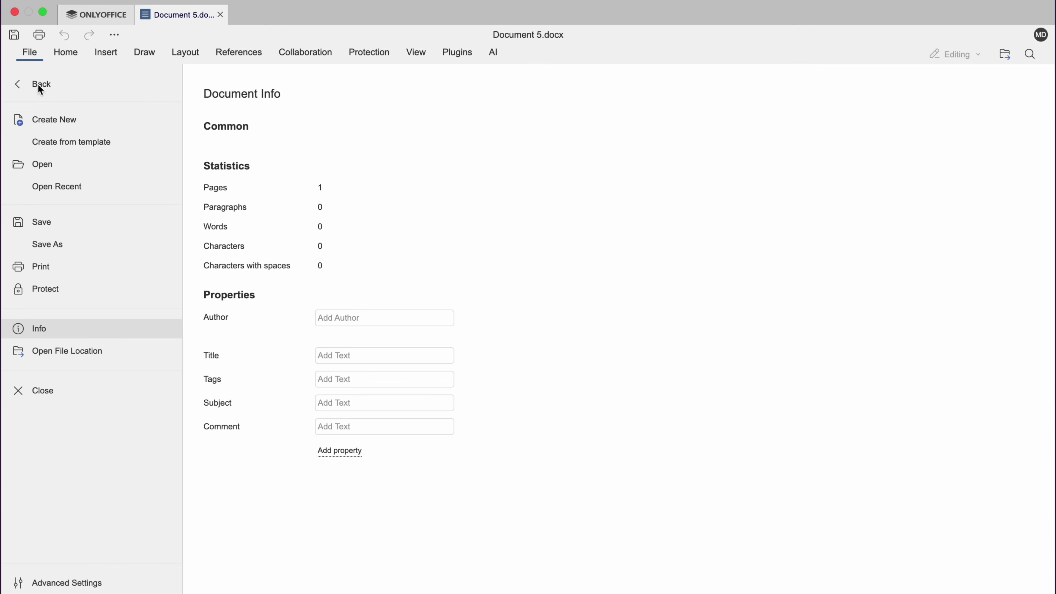
left_click(55, 163)
left_click(295, 276)
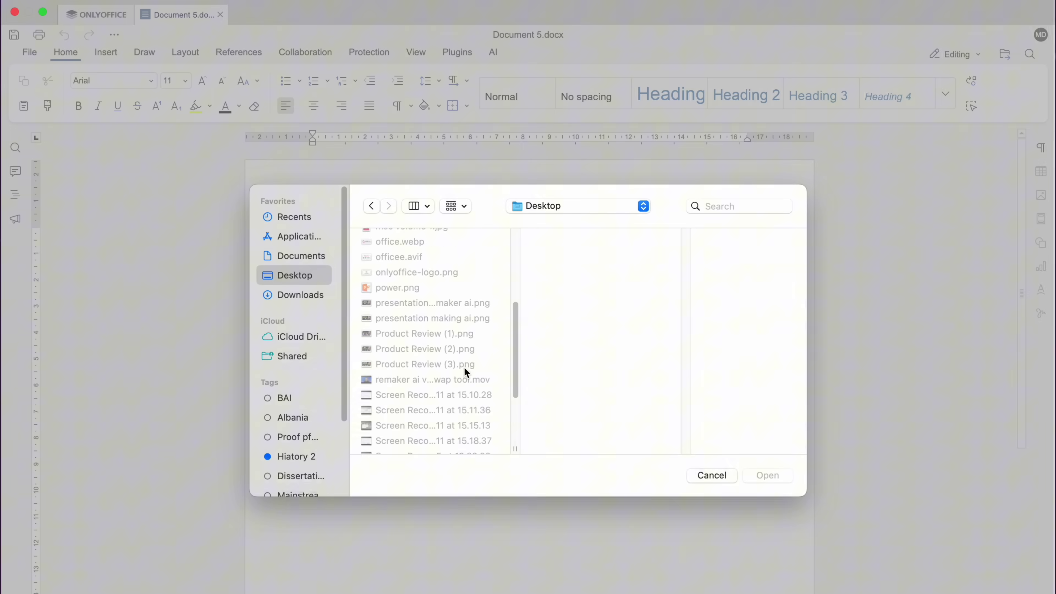
scroll(465, 371, "down", 5)
left_click(426, 379)
left_click(766, 475)
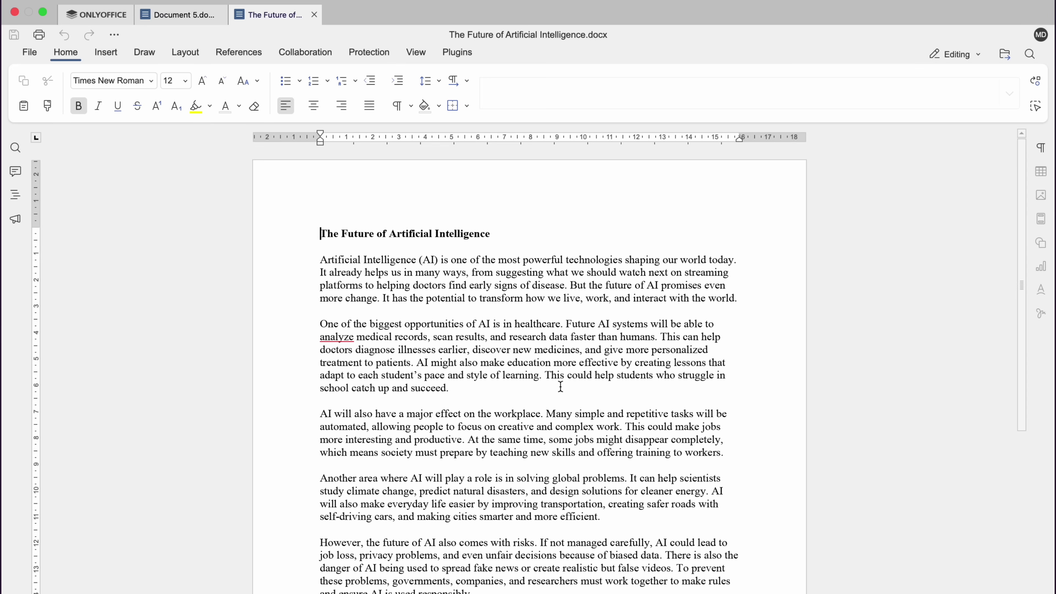
Try bold and italic formatting on the word 'already'
left_click(353, 273)
left_click(78, 106)
left_click(99, 106)
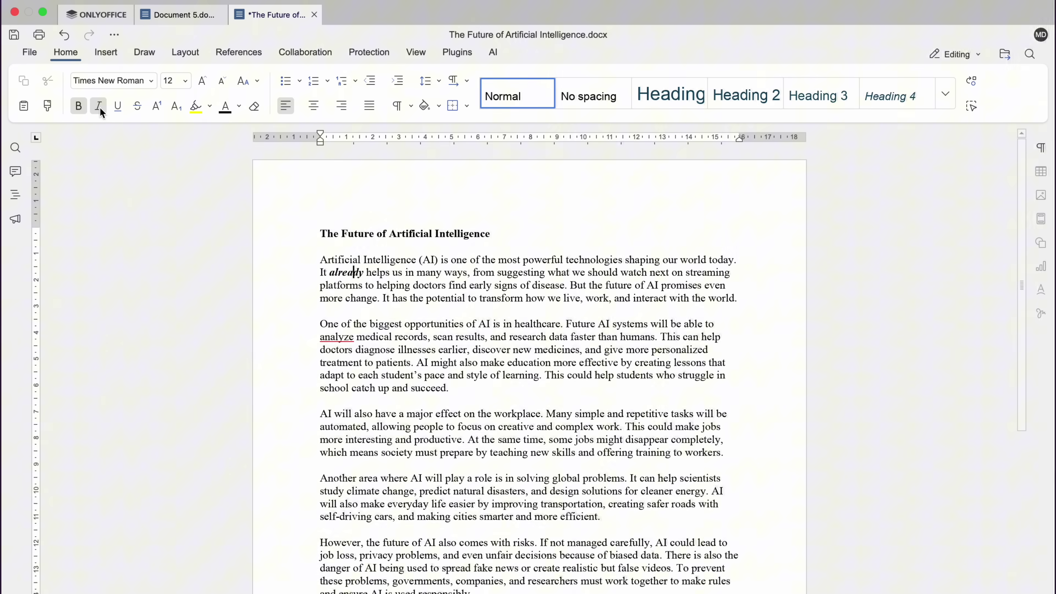
left_click(99, 106)
left_click(78, 106)
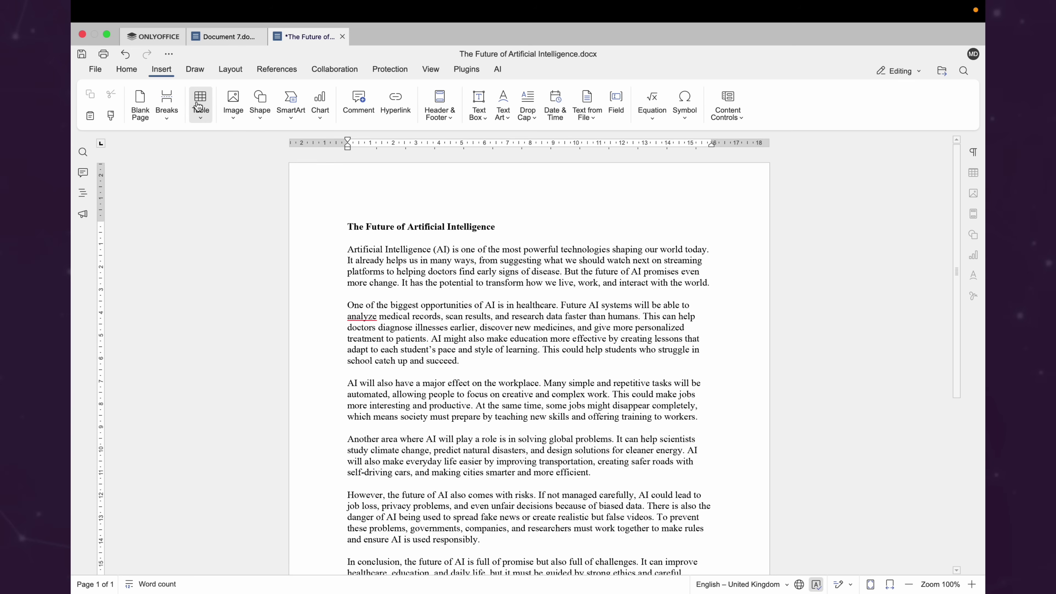
scroll(216, 70, "down", 3)
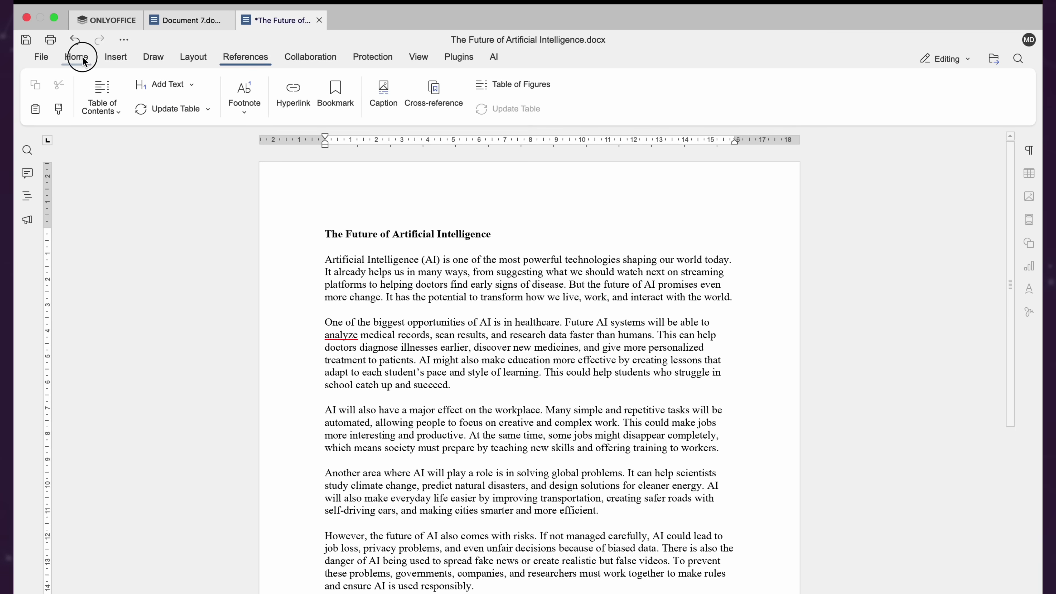
View the document's info and statistics, then close the word count summary
left_click(77, 57)
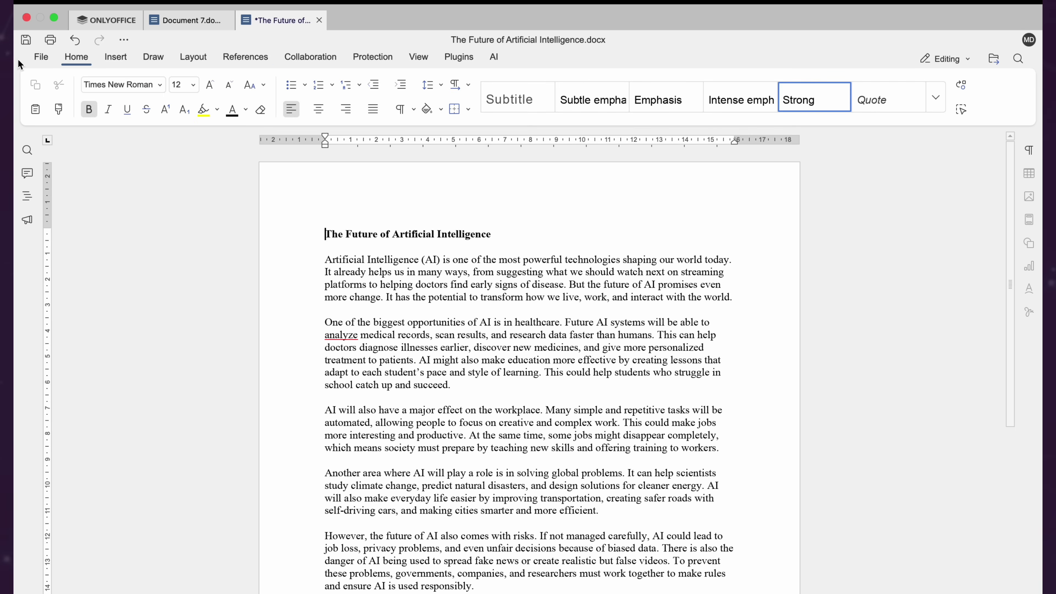
left_click(47, 60)
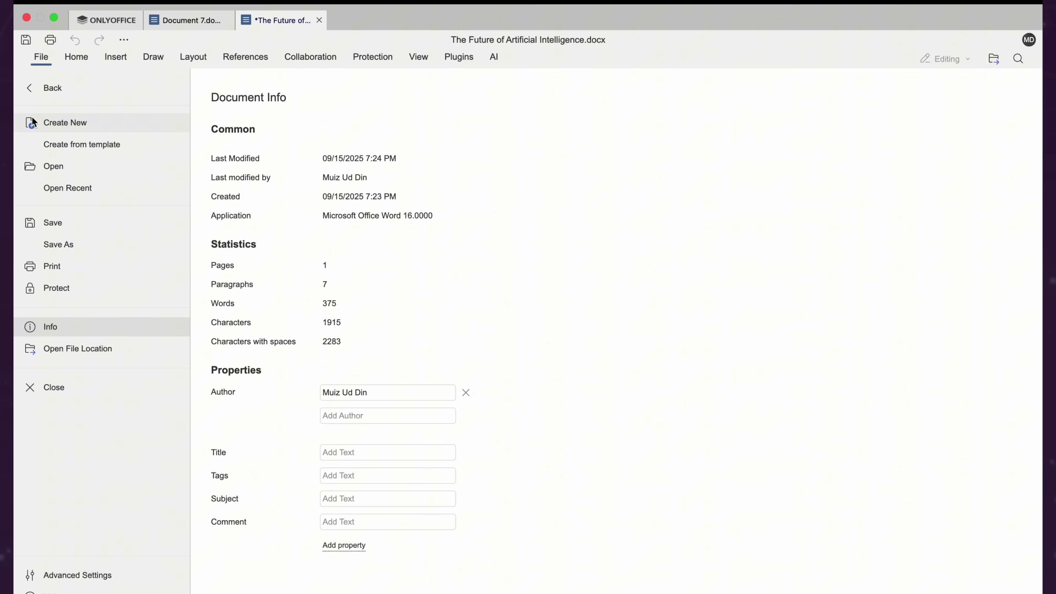
left_click(31, 94)
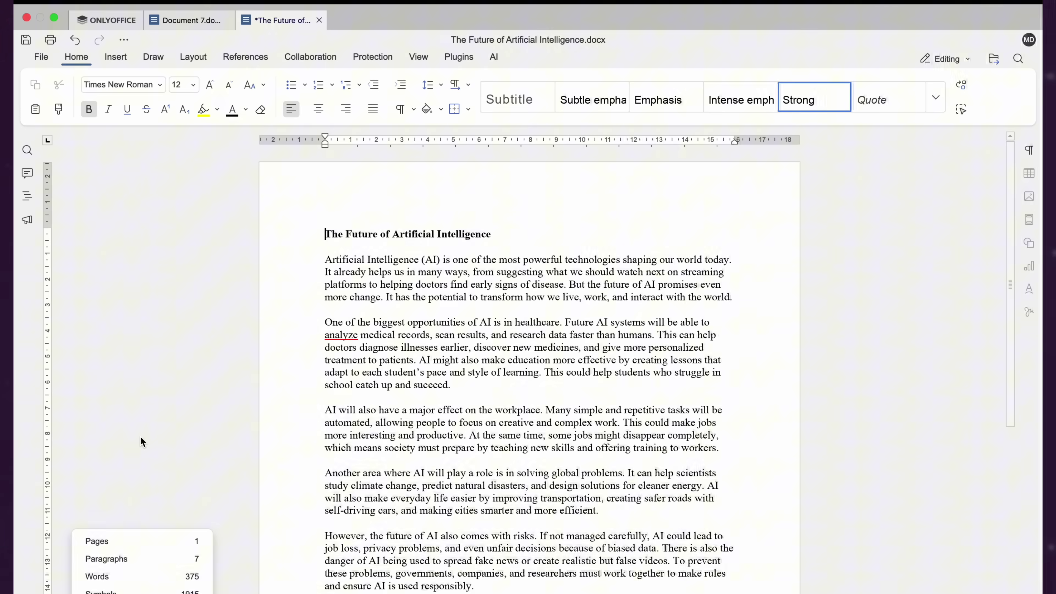
left_click(266, 438)
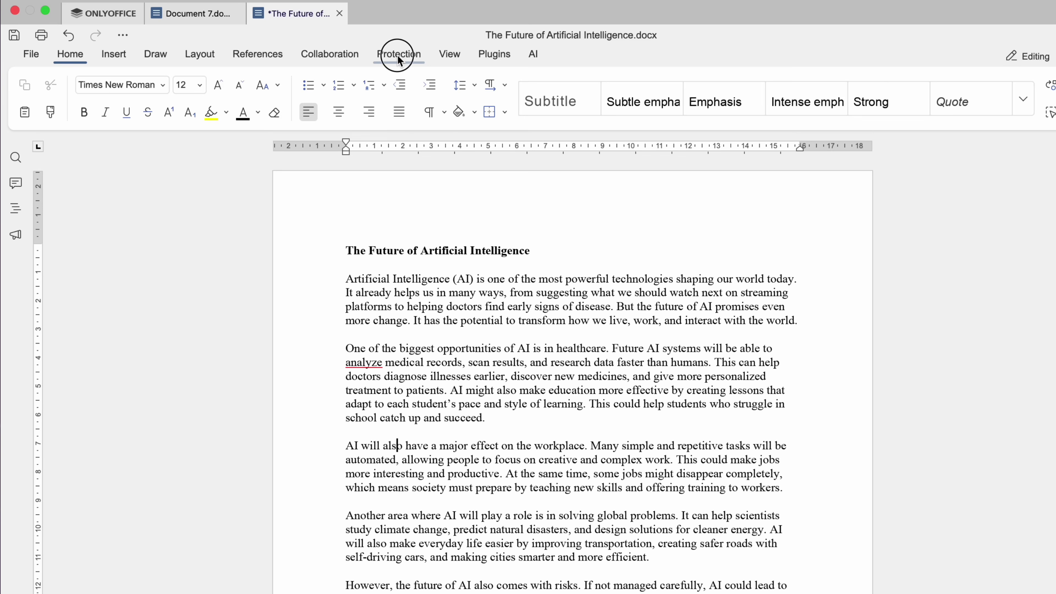
Open the Protect Document password dialog on the Protection tab and cancel it
left_click(372, 57)
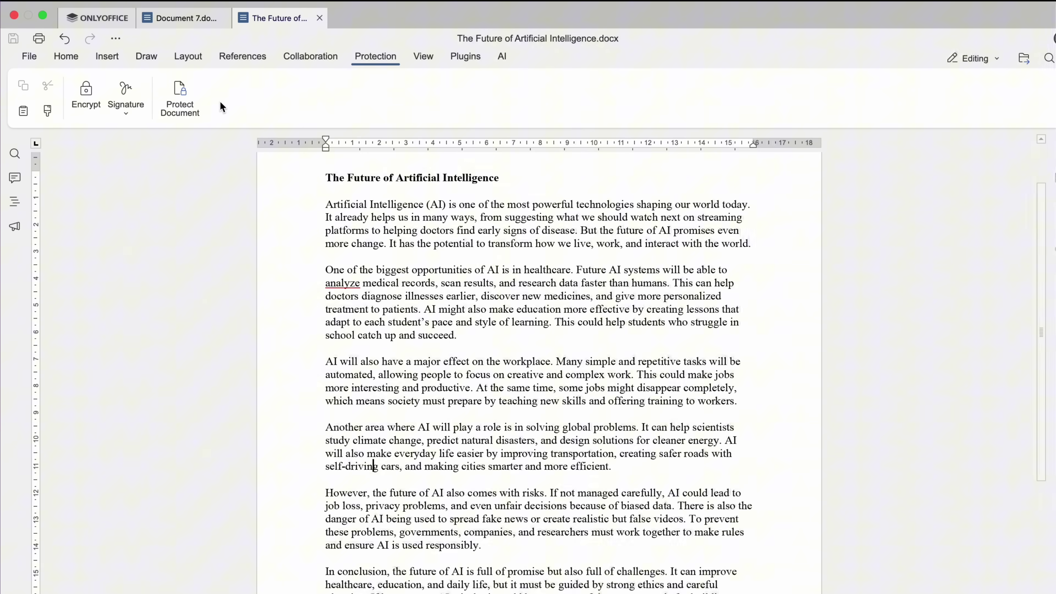
left_click(195, 97)
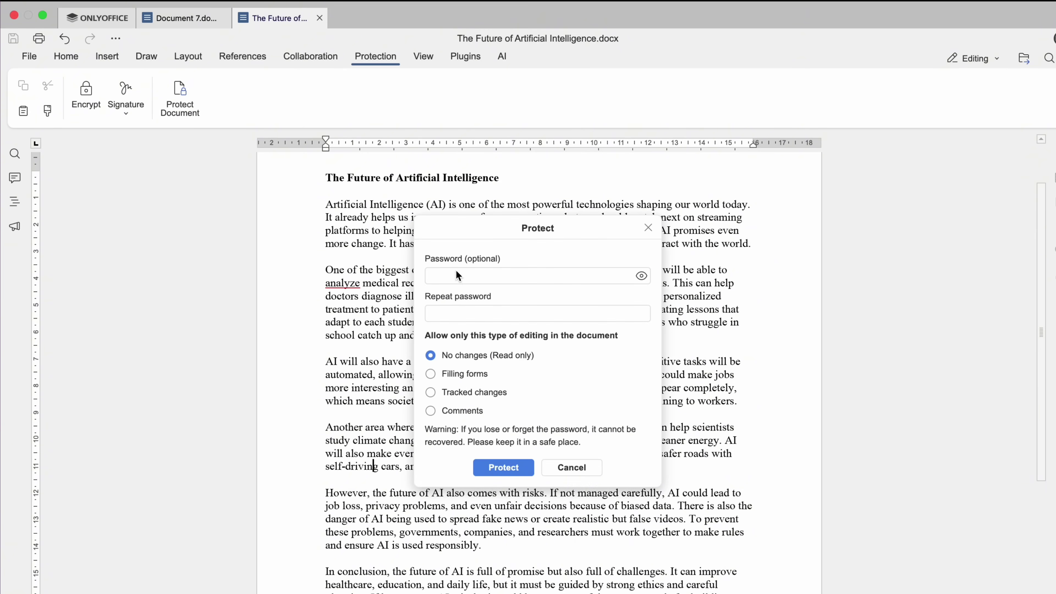
left_click(456, 313)
left_click(552, 469)
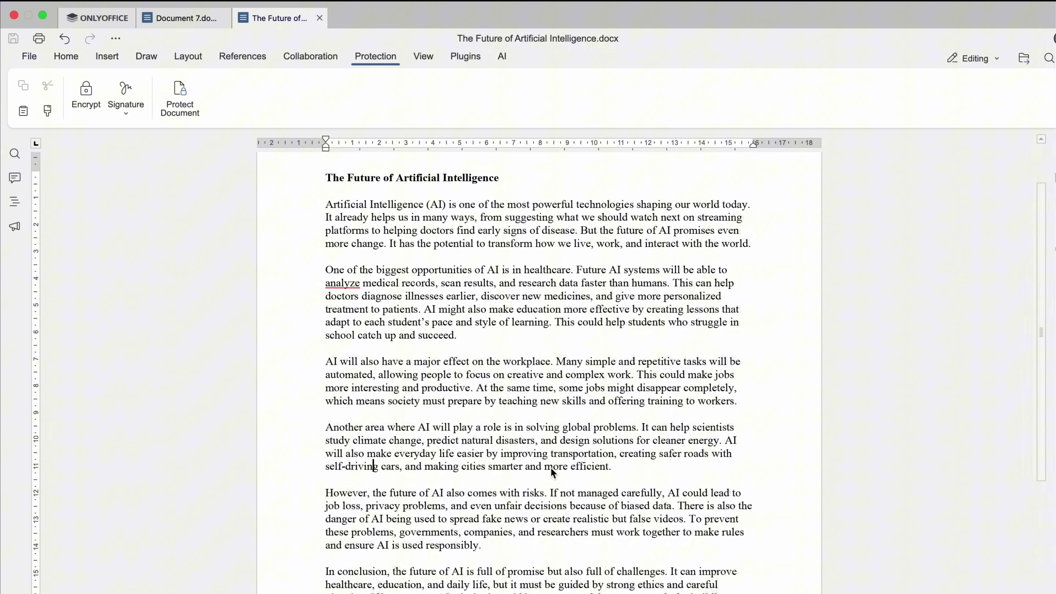
Start adding a digital signature, then cancel without signing
left_click(122, 106)
left_click(132, 135)
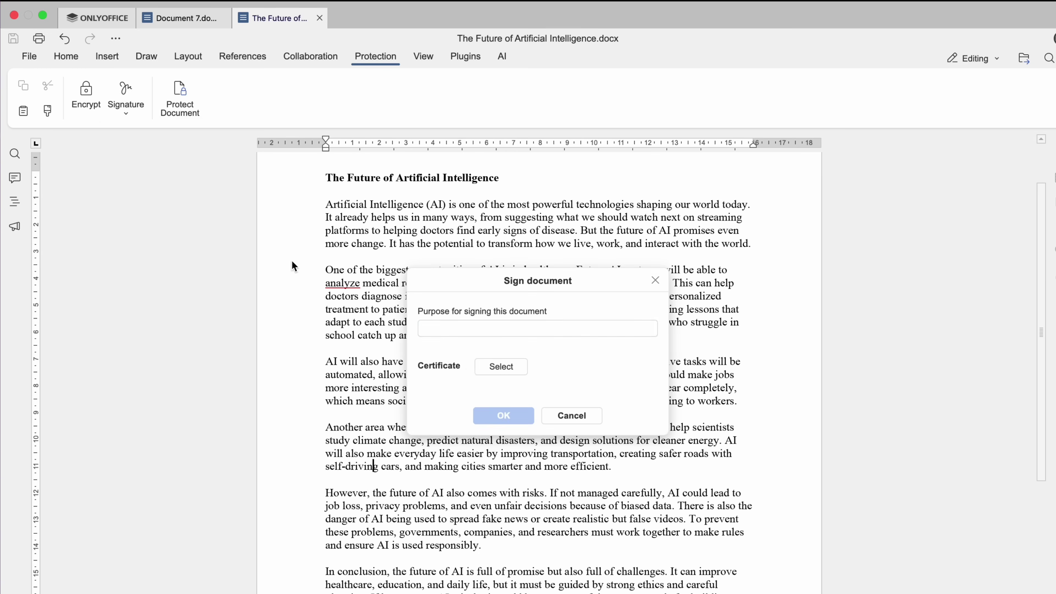
left_click(567, 415)
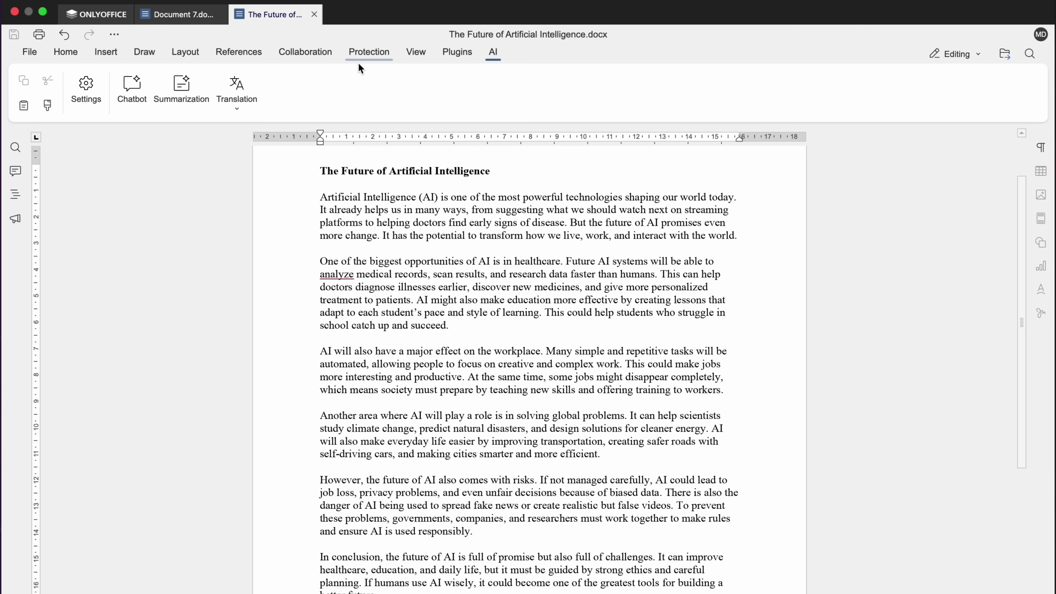
Open the AI models list in AI settings and add a new model named DeepSeek
left_click(363, 66)
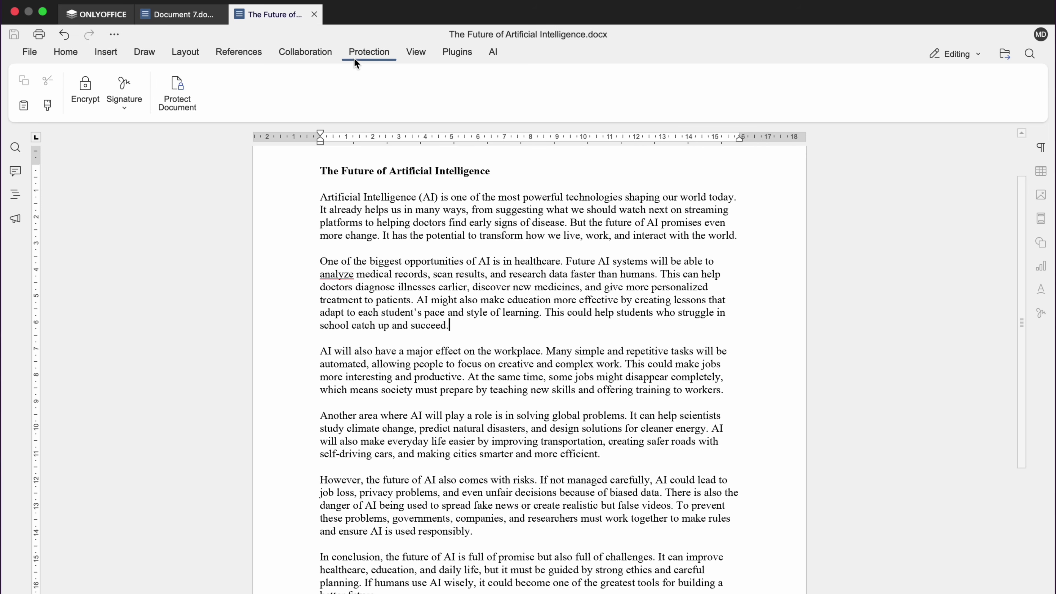
left_click(495, 52)
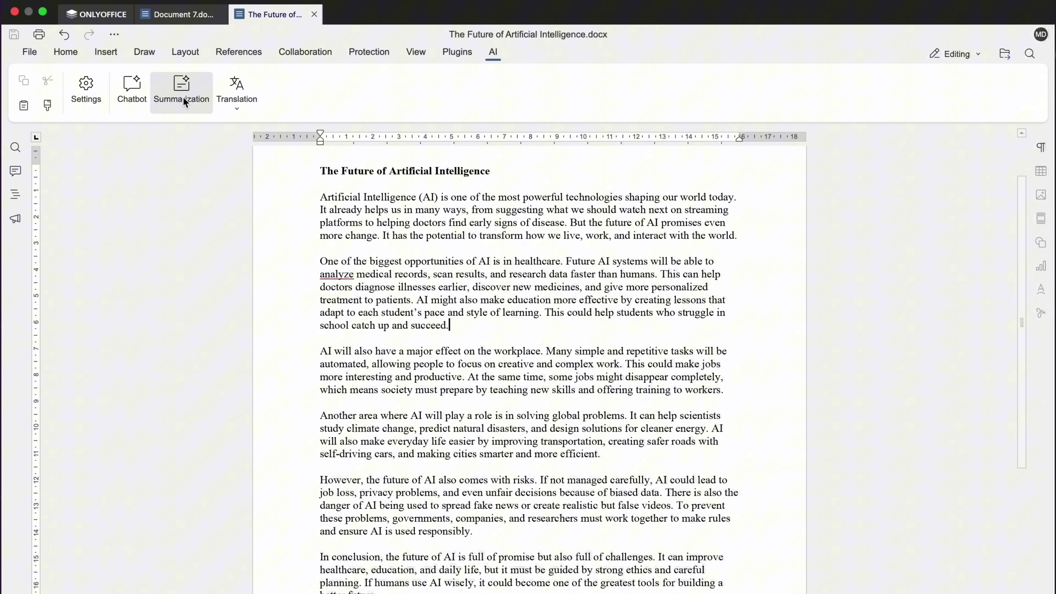
left_click(86, 89)
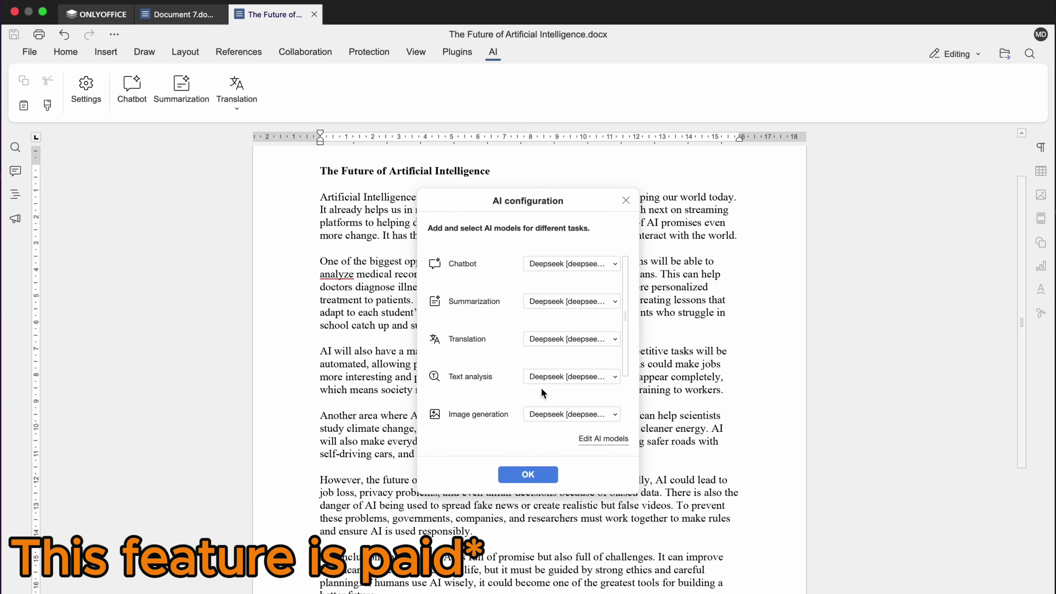
left_click(610, 441)
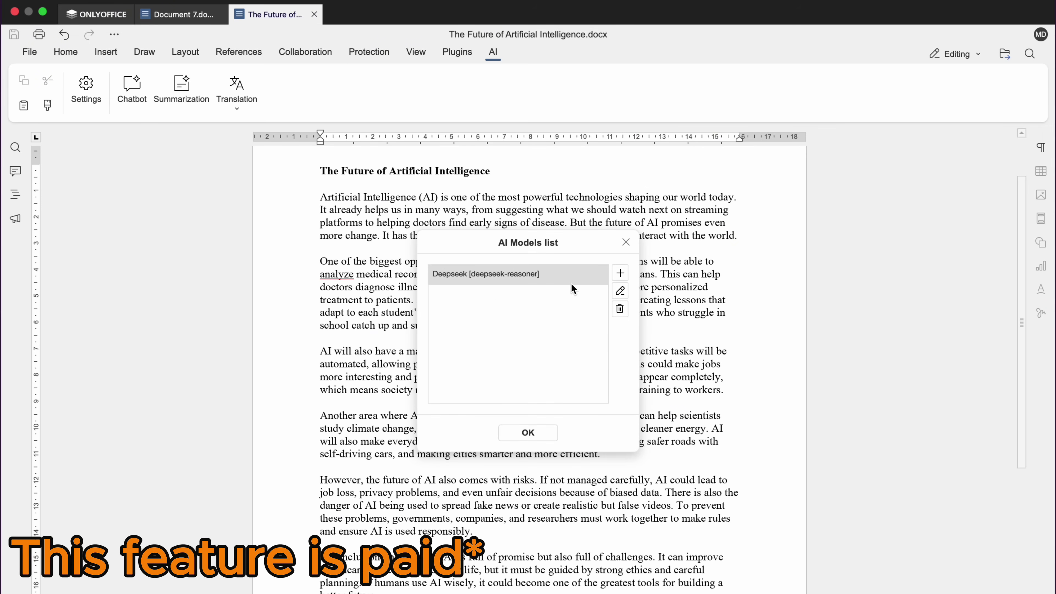
left_click(619, 274)
type("DeepS")
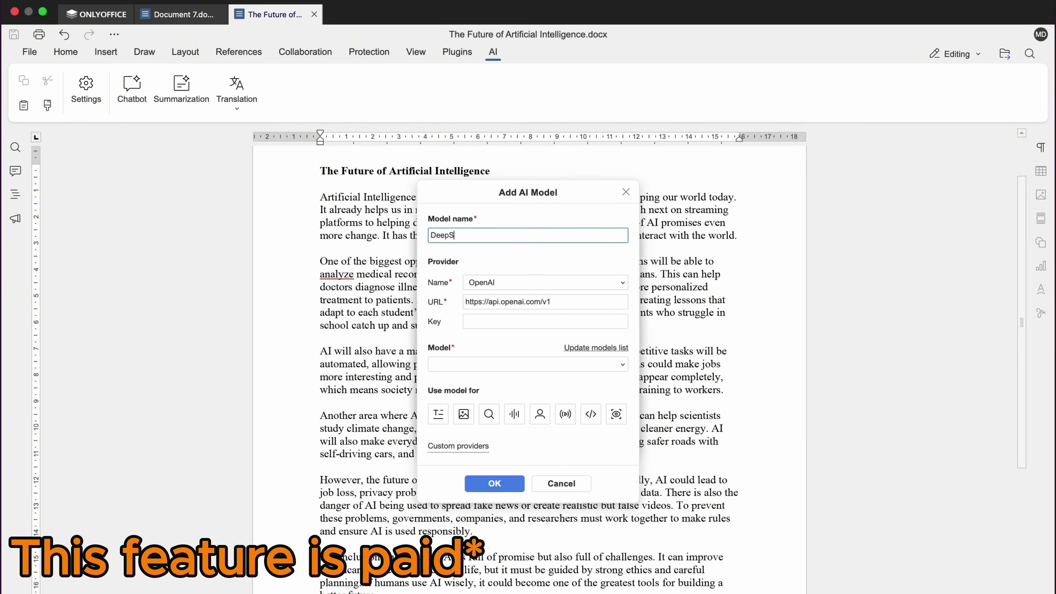
type("eek")
Set the provider to Deepseek with model deepseek-chat, then save and close the AI settings
left_click(502, 282)
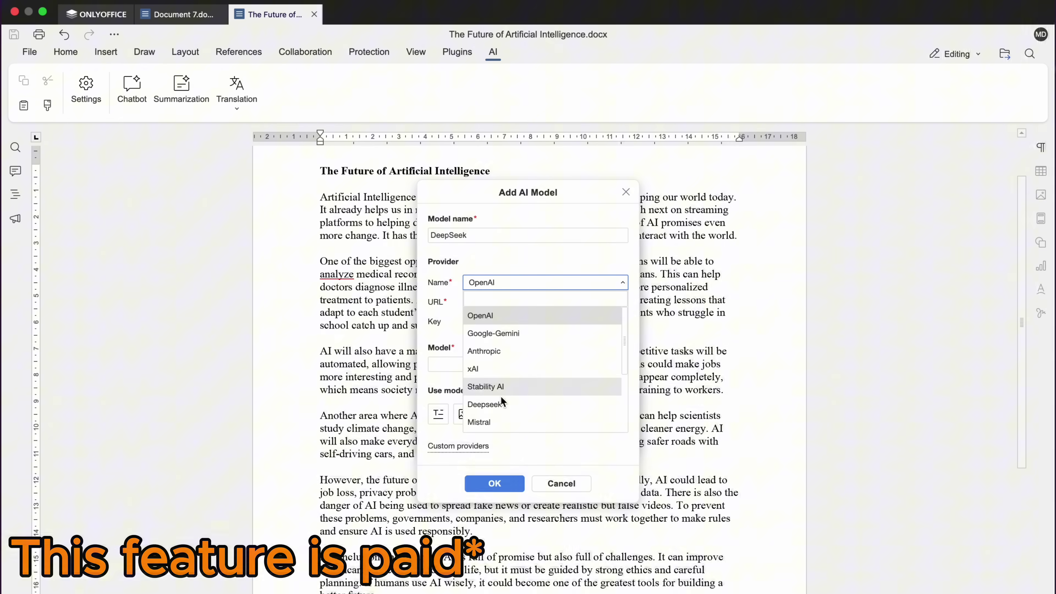
left_click(498, 398)
left_click(593, 347)
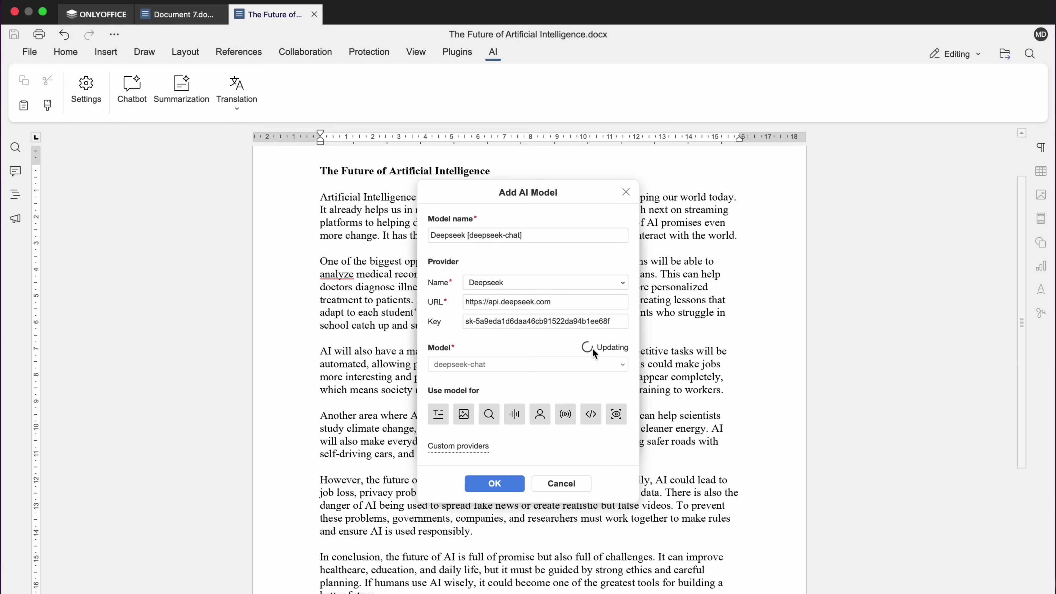
left_click(490, 364)
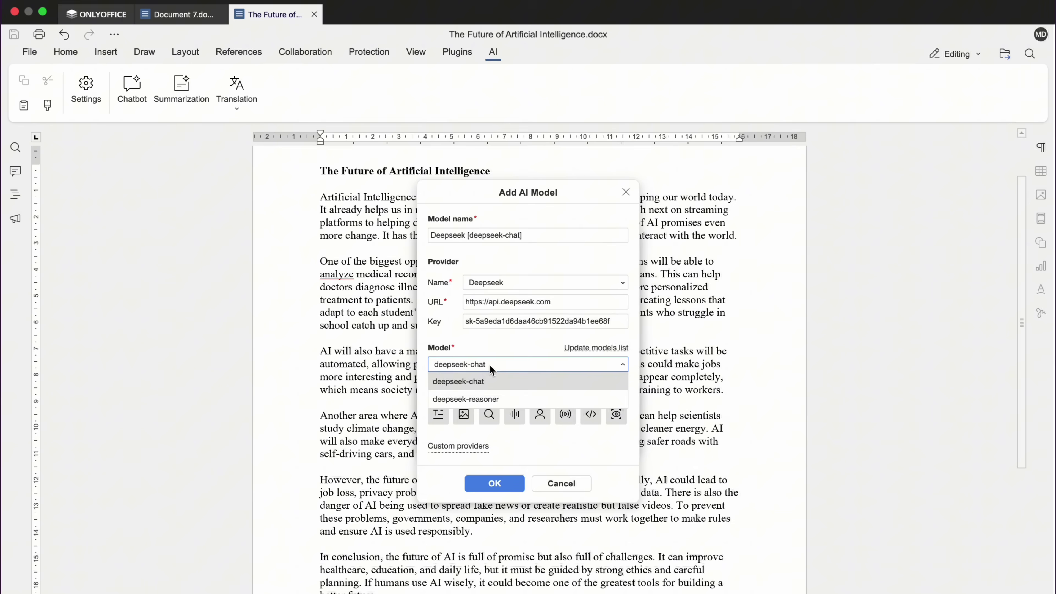
left_click(493, 376)
left_click(494, 488)
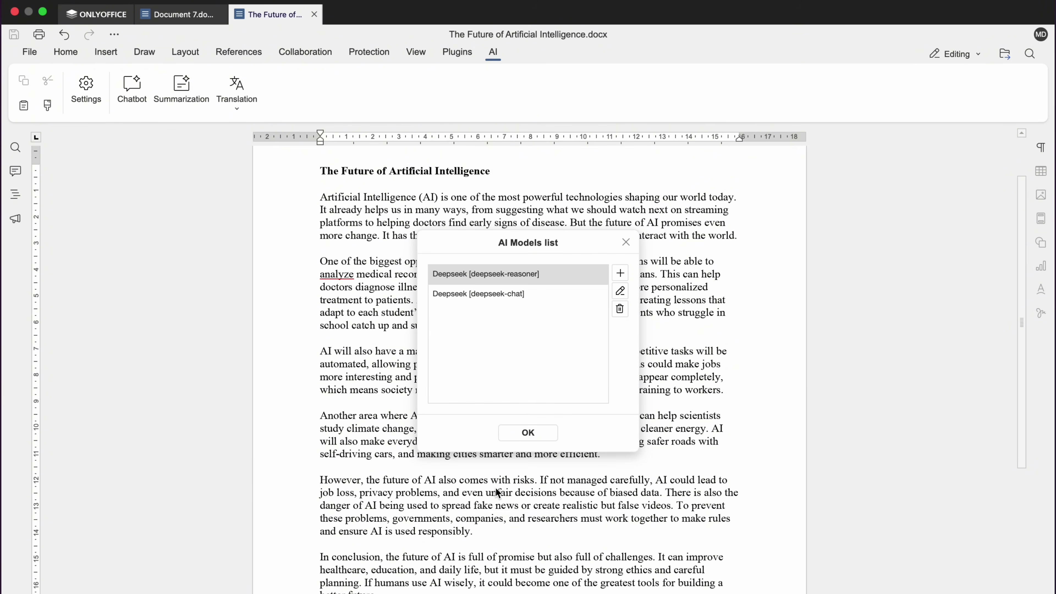
left_click(521, 440)
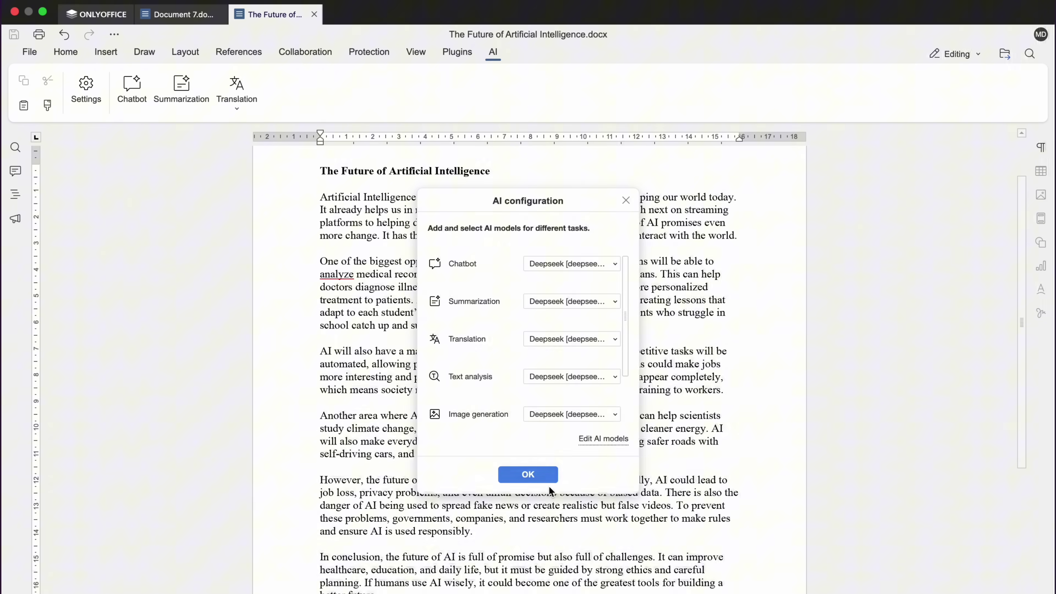
left_click(540, 476)
left_click_drag(325, 200, 740, 245)
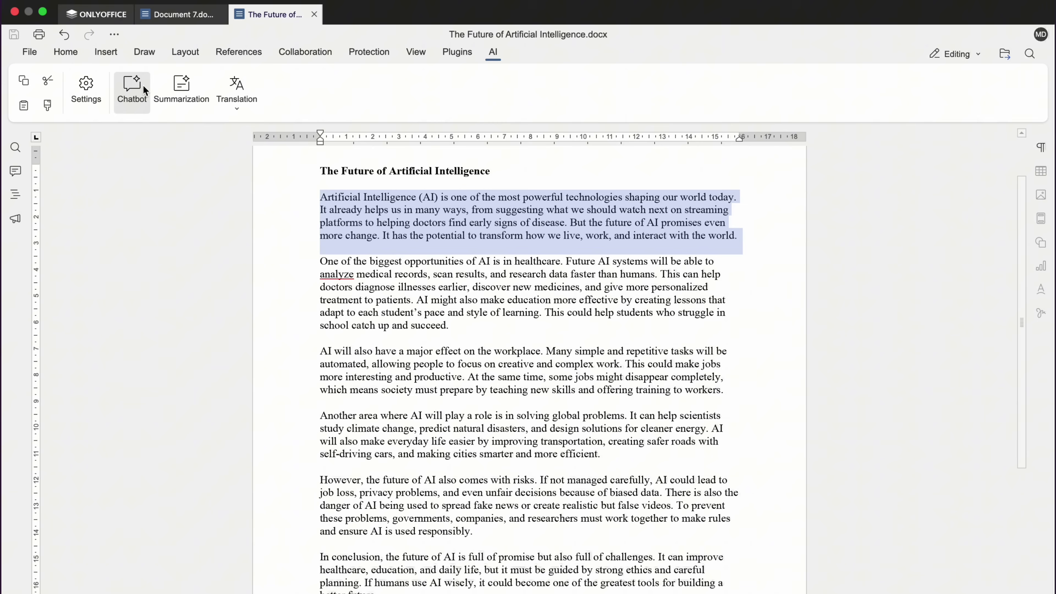
left_click(179, 88)
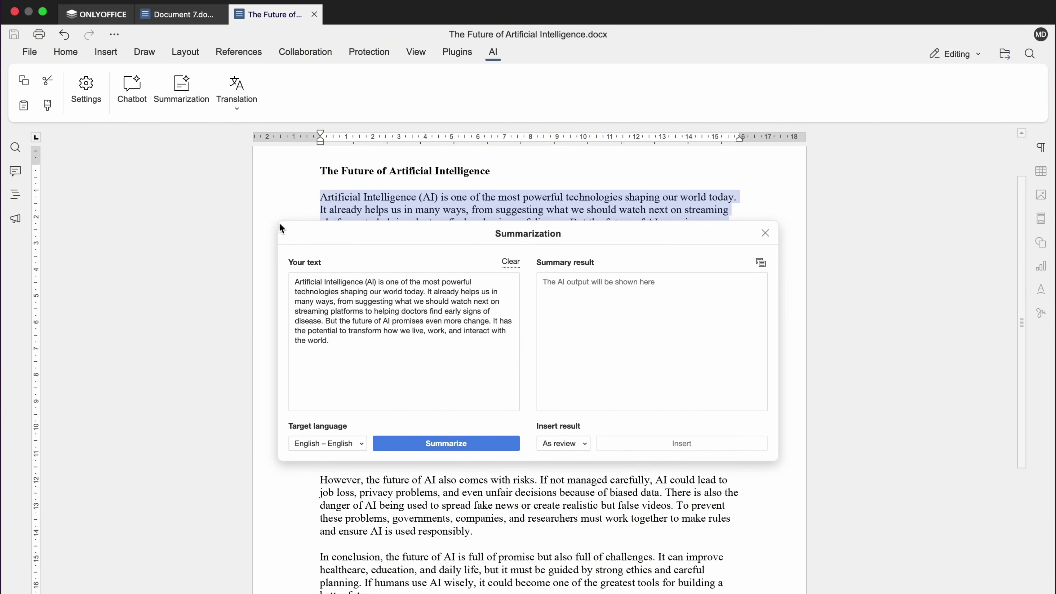
left_click(448, 444)
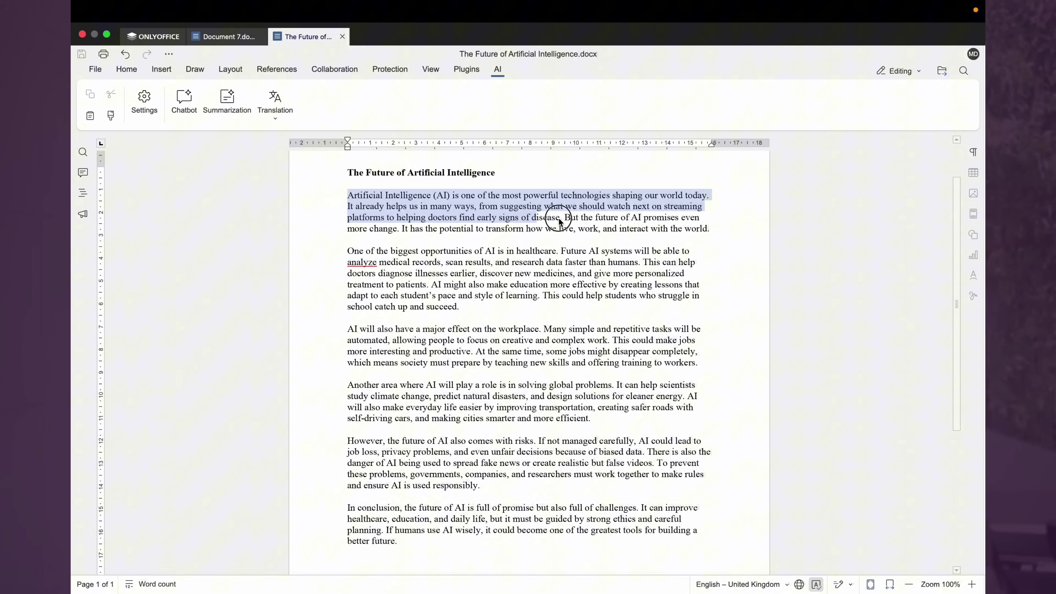
left_click_drag(559, 222, 695, 224)
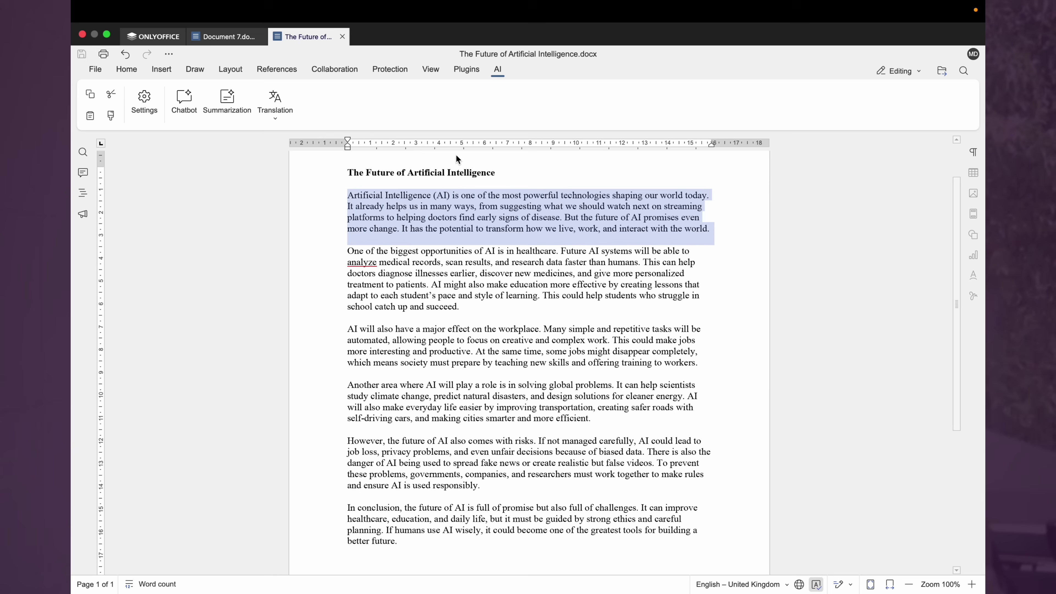
left_click(277, 117)
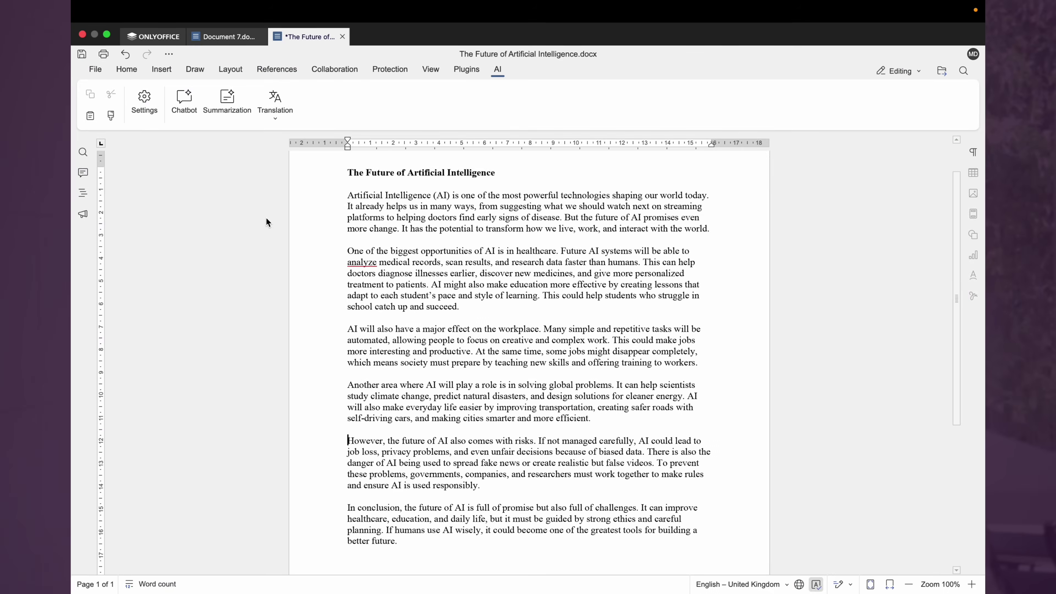
Select the essay's first paragraph and write a comment reading 'Well written'
left_click(332, 69)
left_click_drag(348, 195, 680, 238)
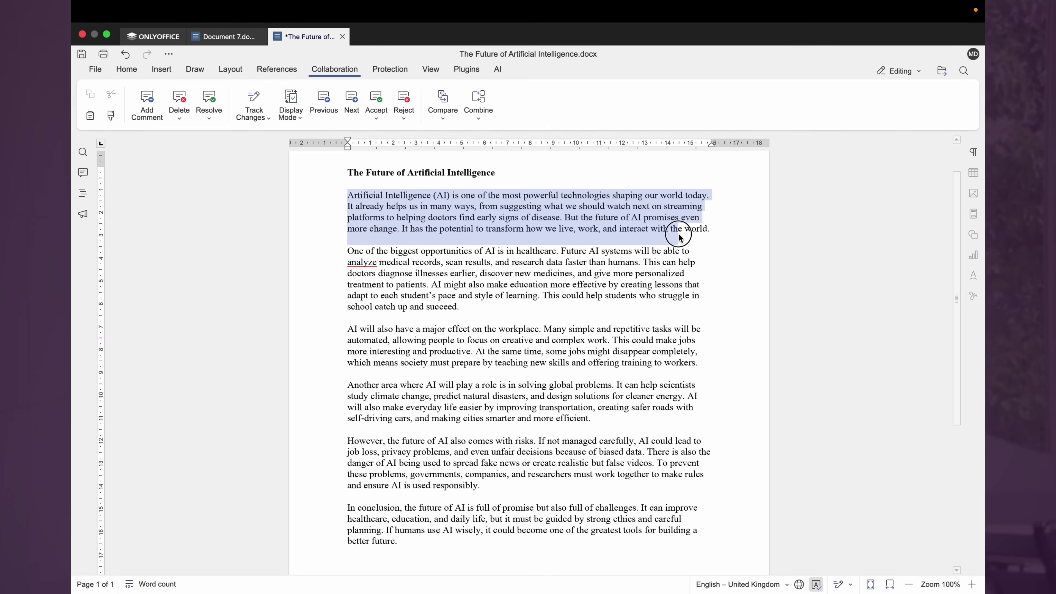
left_click(147, 107)
type("Well writ")
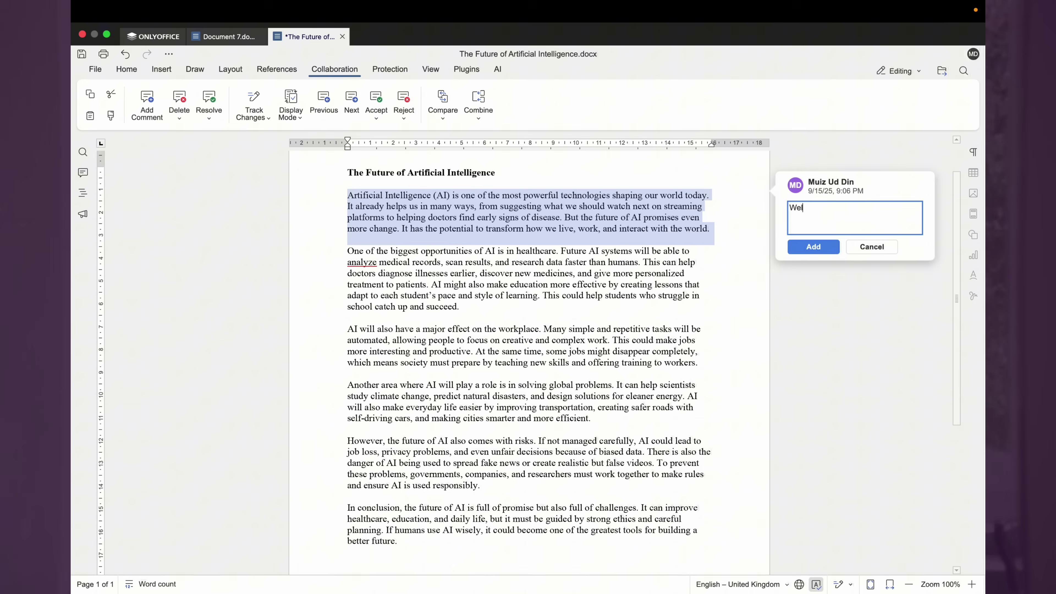
type("ten")
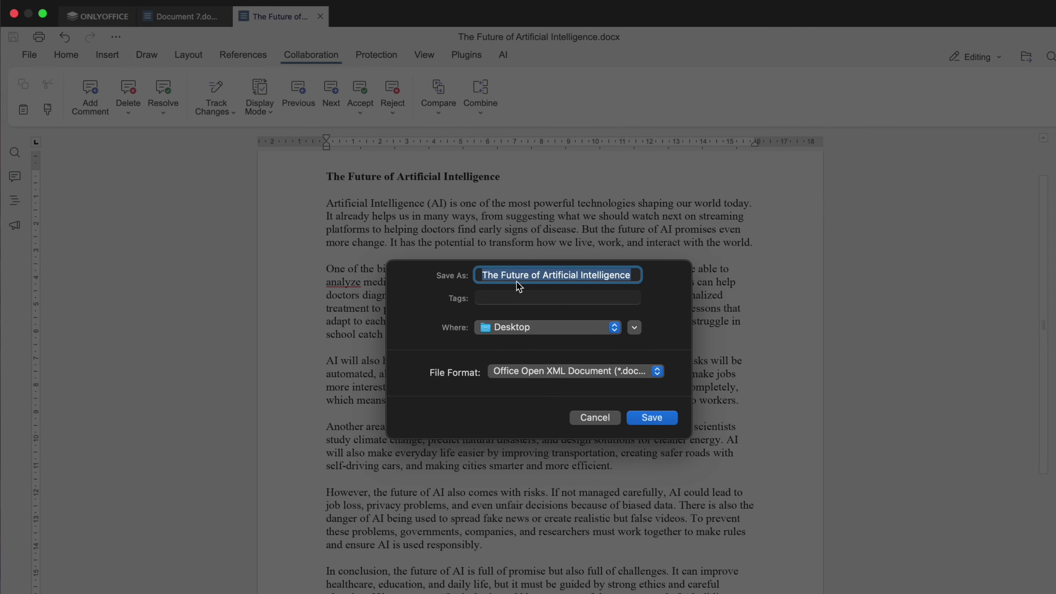
Save a renamed Word copy as The Future of Artificial Intelligence11.docx
left_click(635, 276)
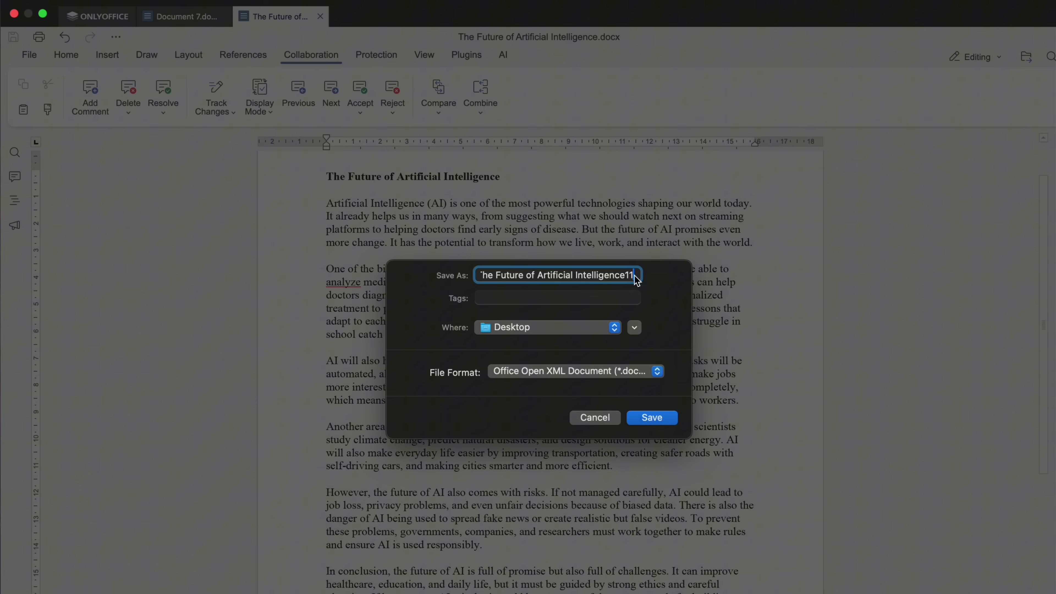
left_click(617, 369)
left_click(618, 370)
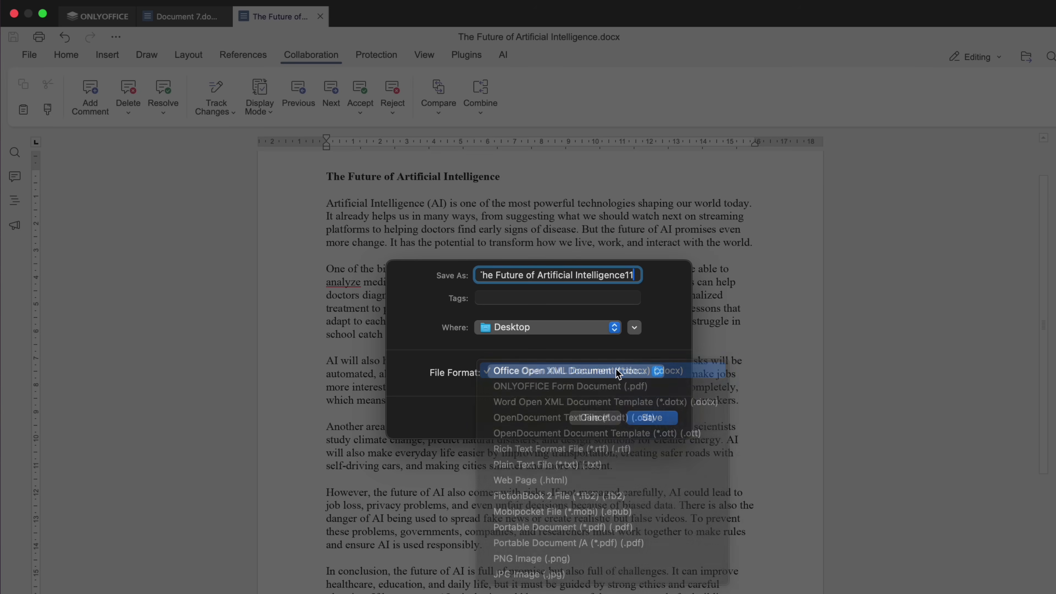
left_click(650, 418)
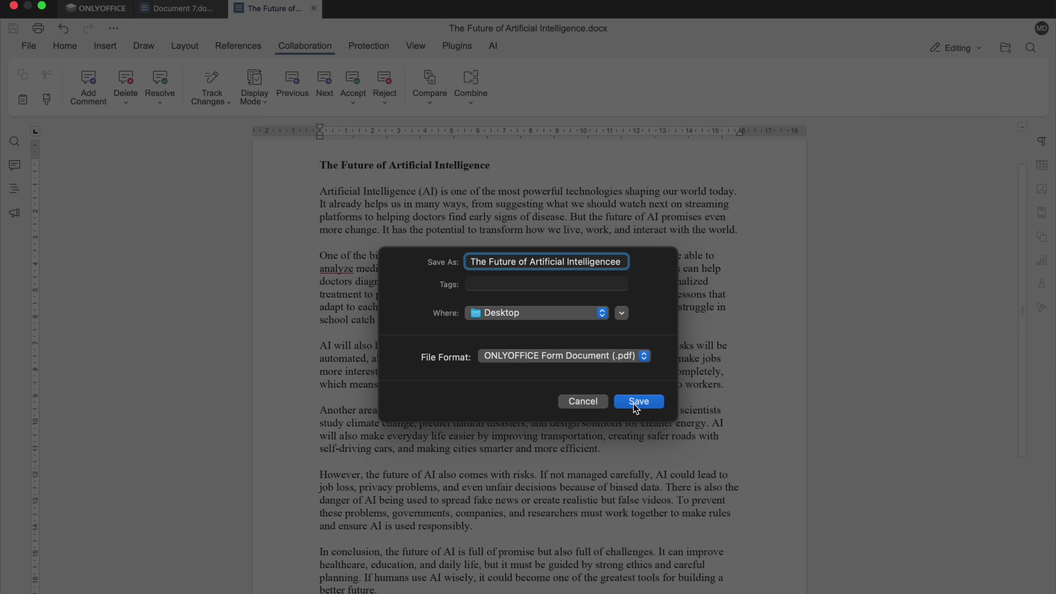
left_click(633, 403)
Start another Save As and bring up the file format choices for a PDF copy
left_click(27, 46)
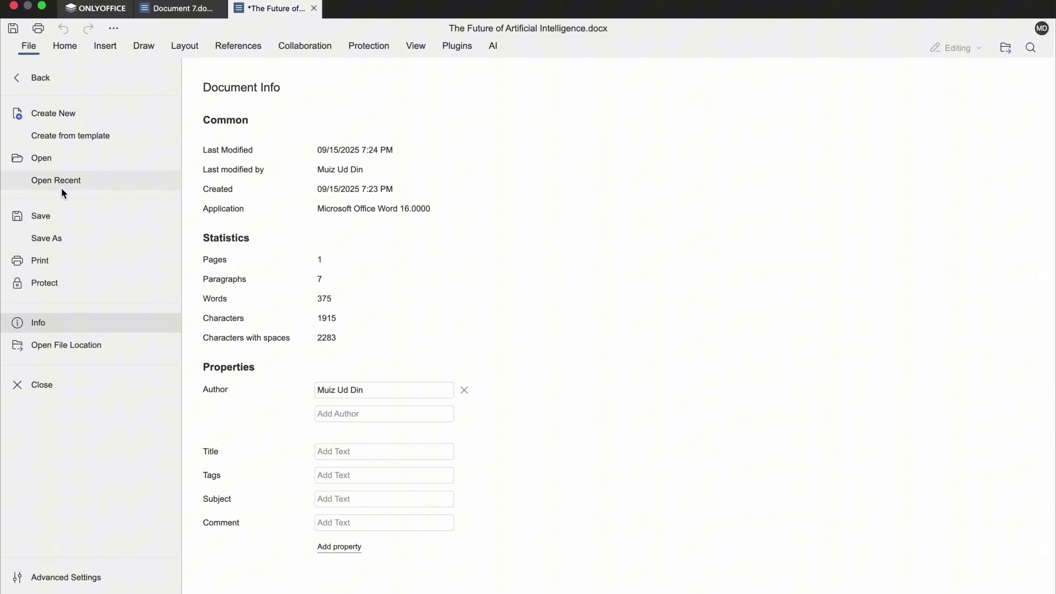
left_click(63, 238)
left_click(605, 358)
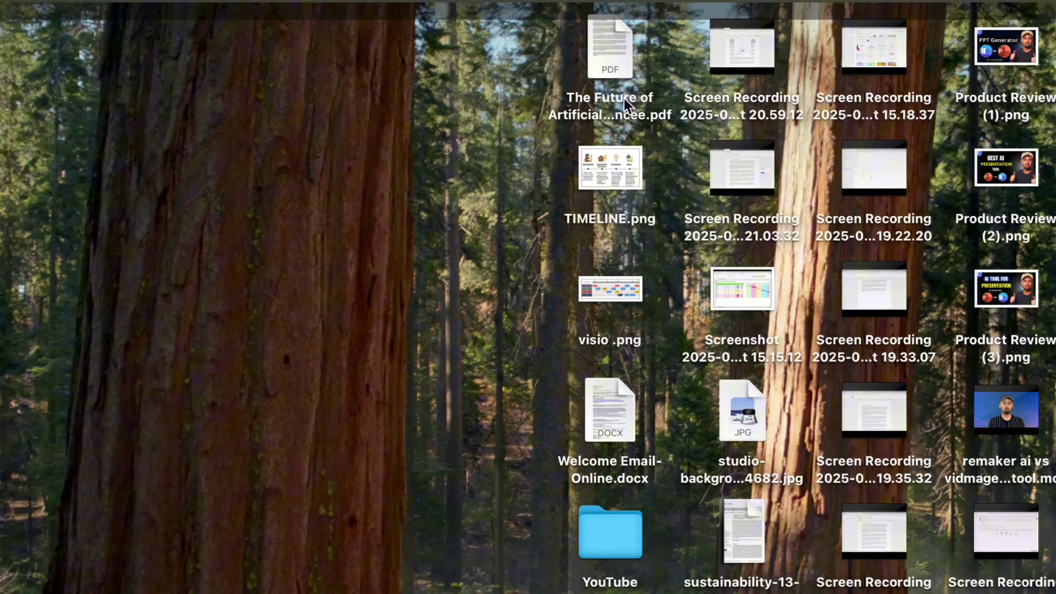
Open the exported PDF from the desktop in Edge and select some of its text to verify it
left_click(623, 46)
double_click(623, 46)
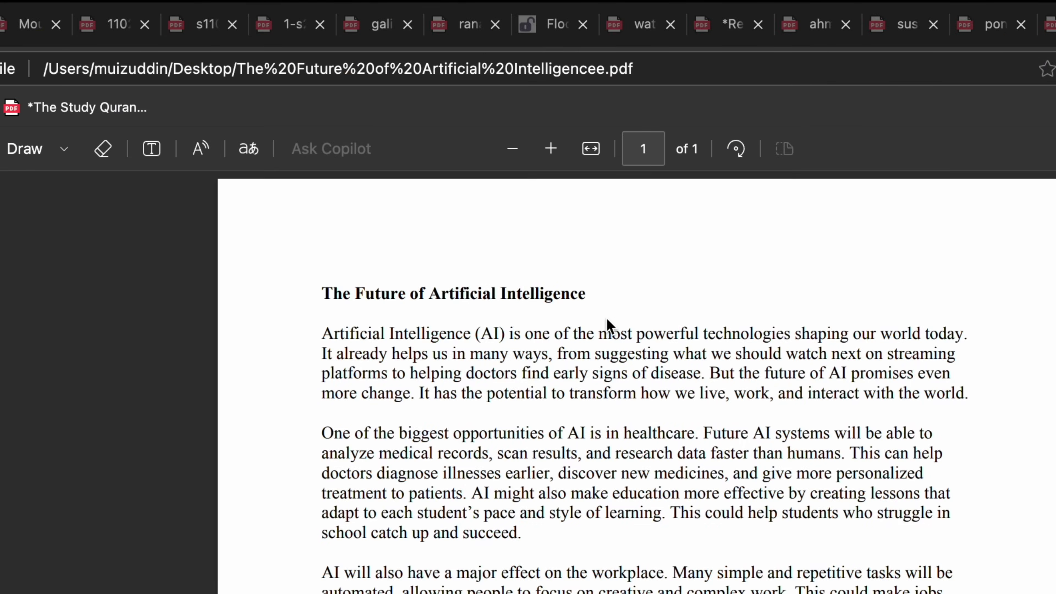
scroll(612, 329, "down", 1)
left_click_drag(601, 311, 873, 592)
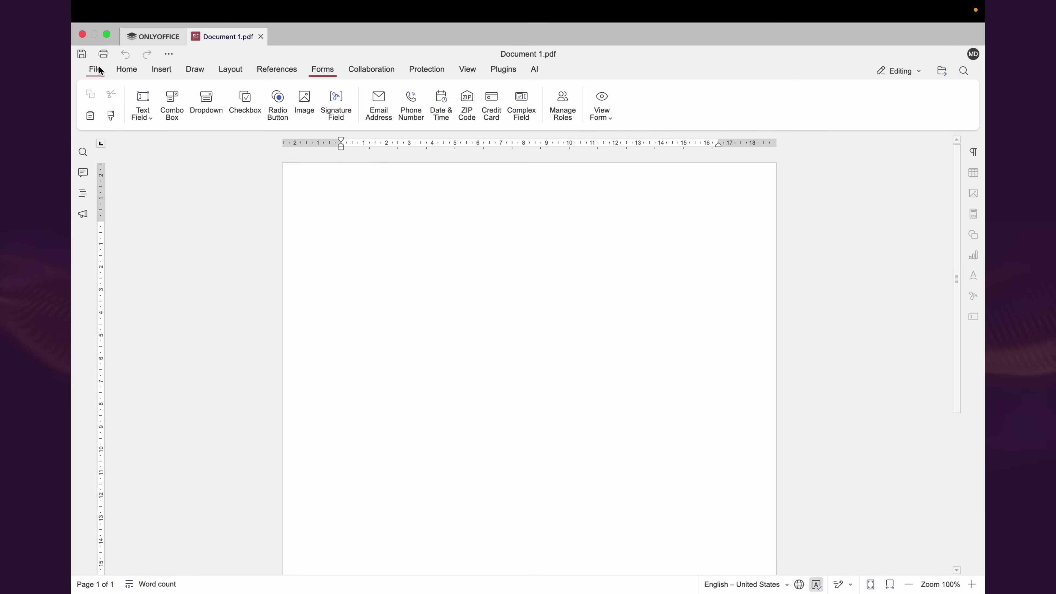
Open another PDF and add 'in the modern times' to its title, bolded and highlighted yellow
left_click(101, 72)
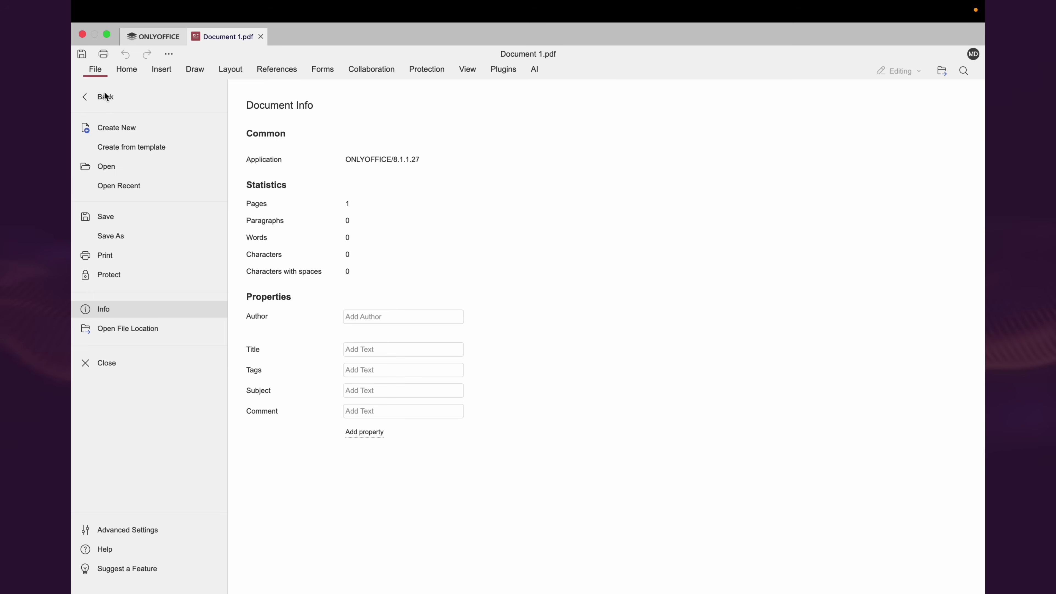
left_click(111, 166)
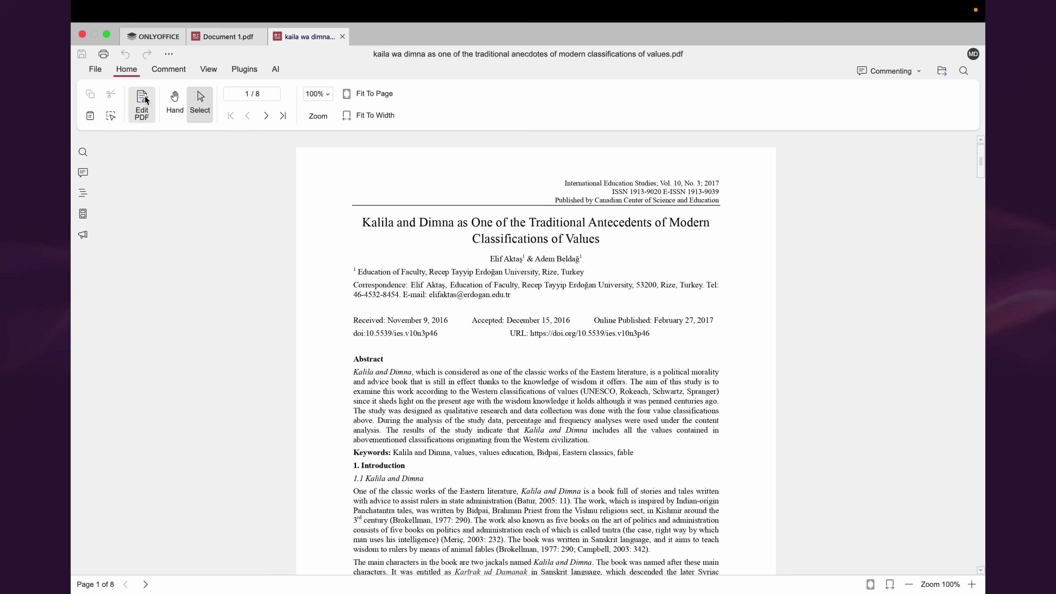
left_click(142, 104)
left_click(522, 228)
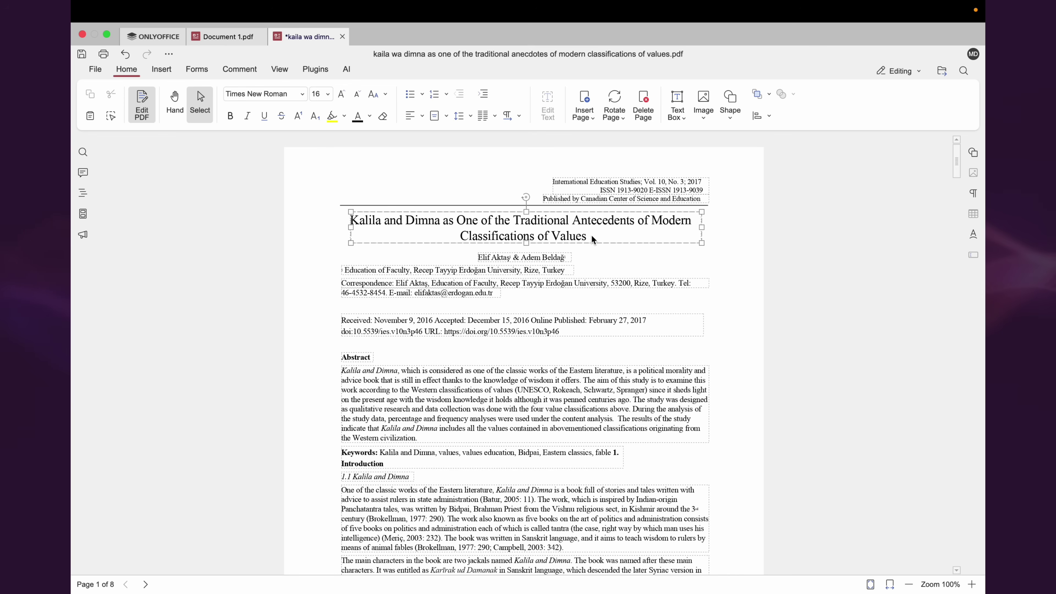
type("in the modern times")
left_click_drag(698, 236, 586, 237)
left_click(229, 116)
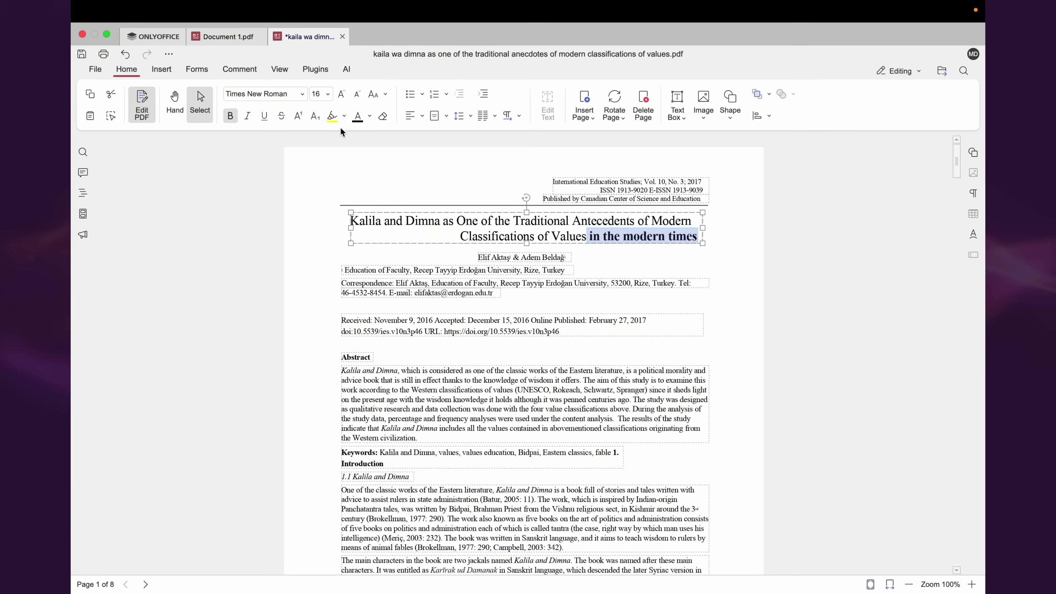
left_click(332, 116)
left_click(489, 309)
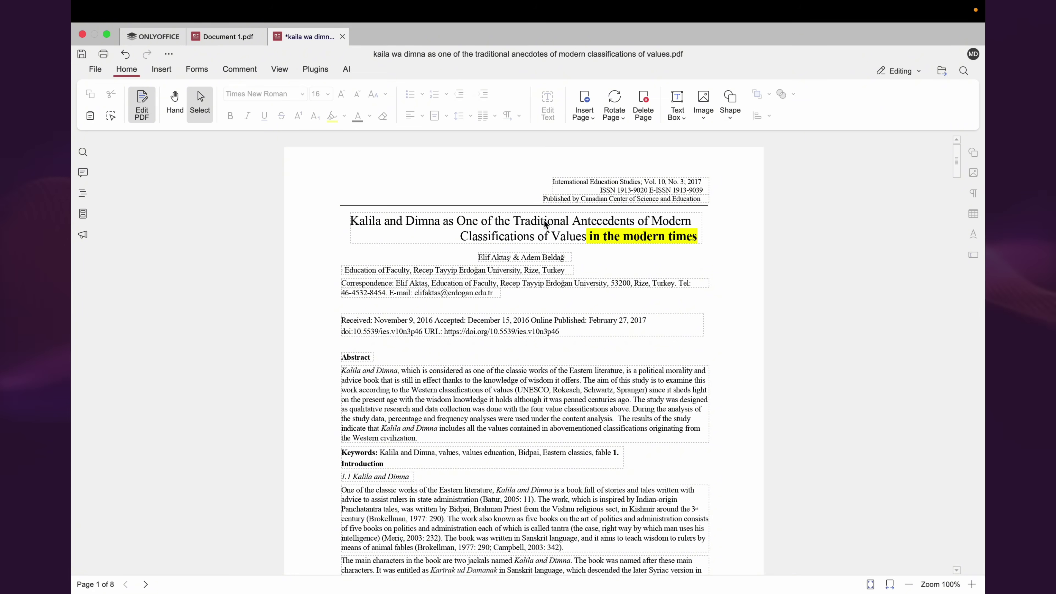
Rotate the first page and insert two blank pages after it, leaving the page upright
left_click(623, 107)
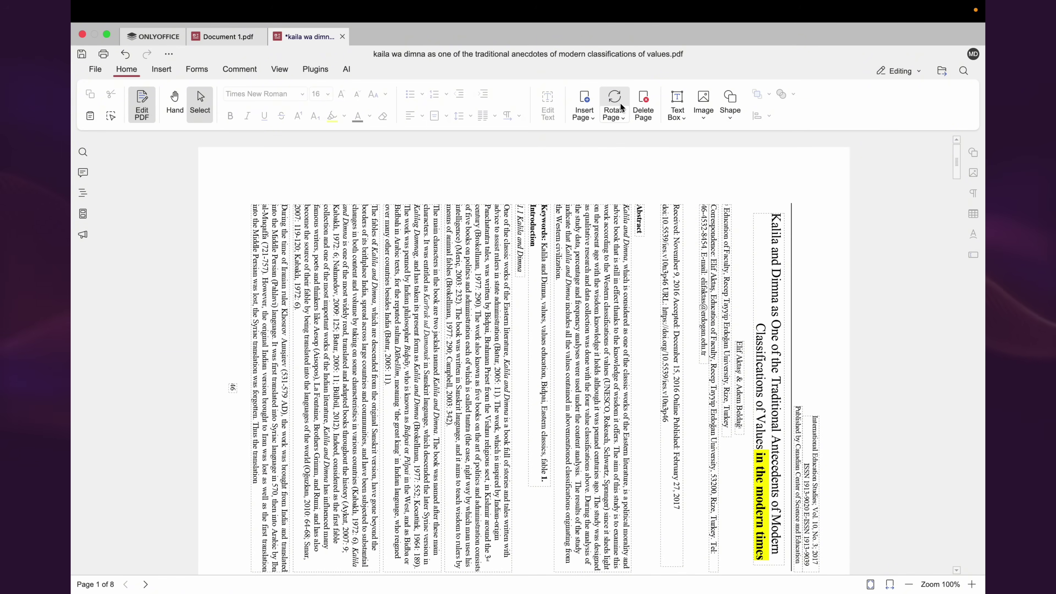
left_click(614, 104)
left_click(584, 106)
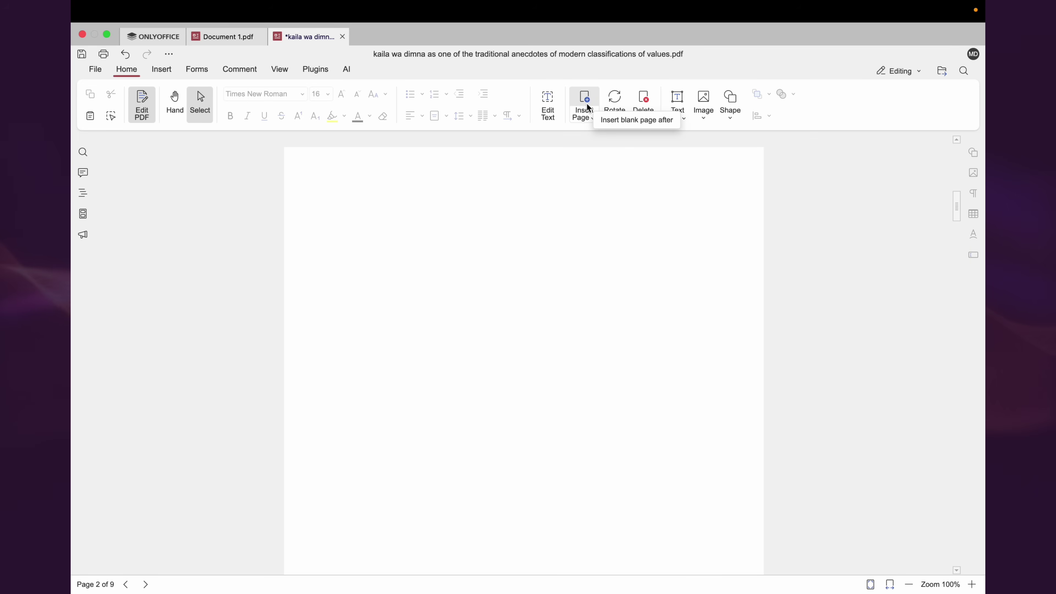
left_click(576, 106)
scroll(561, 239, "up", 5)
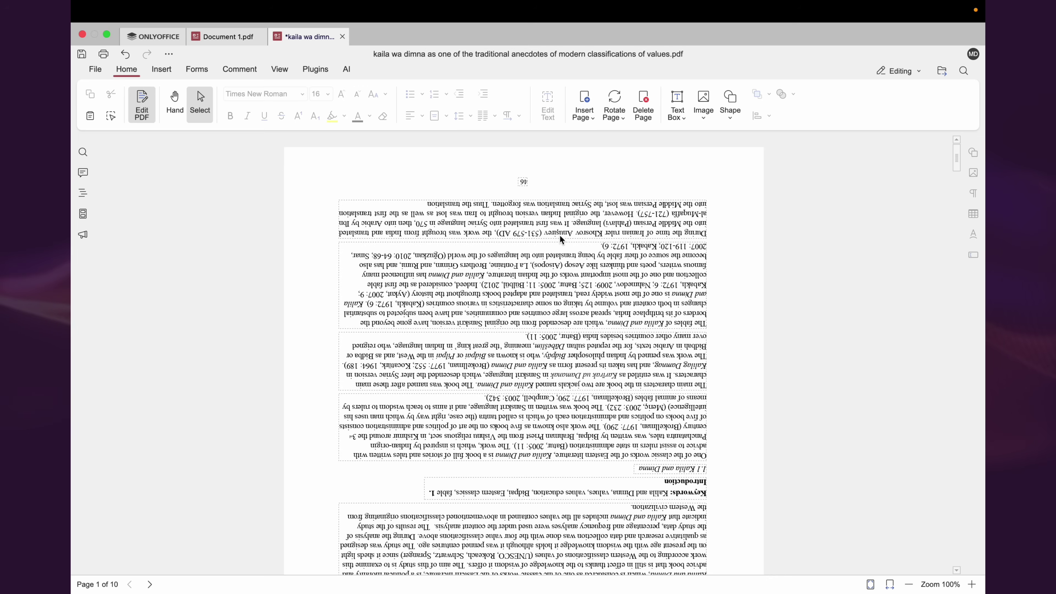
left_click(615, 106)
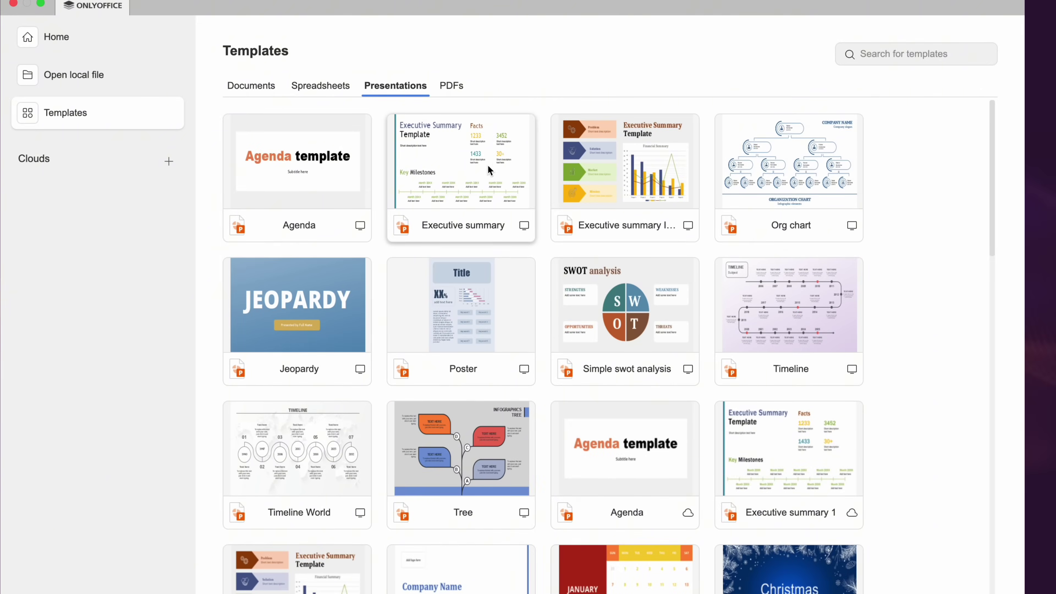
Open the Executive summary template and add a second slide titled 'Topic'
left_click(654, 185)
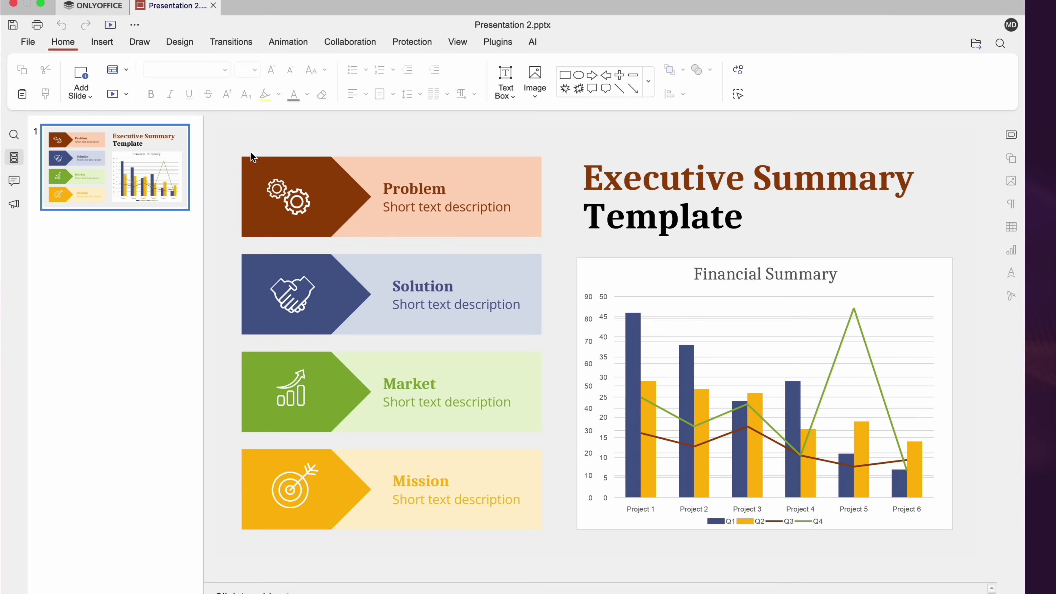
key("ctrl+m")
type("Topic")
key("ctrl+Return")
type("umber 1")
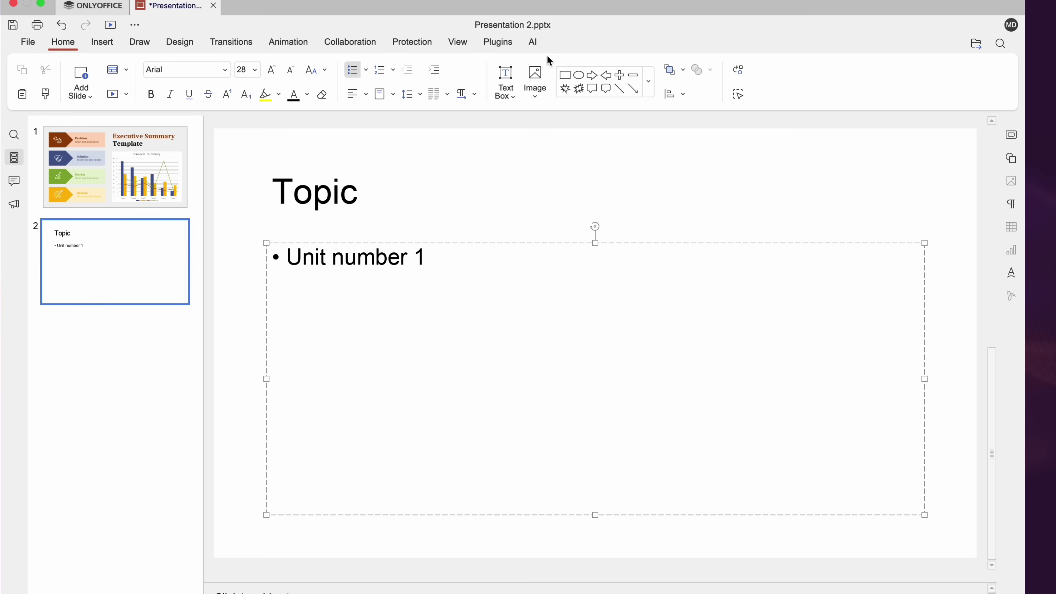
Open the AI model configuration and close it again
left_click(538, 42)
left_click(77, 84)
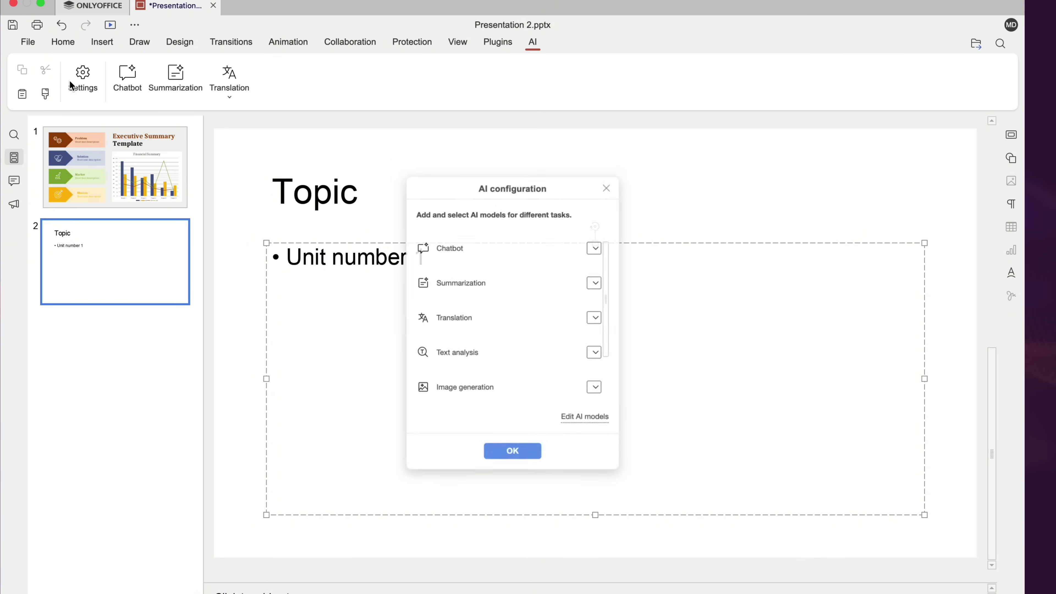
left_click(504, 457)
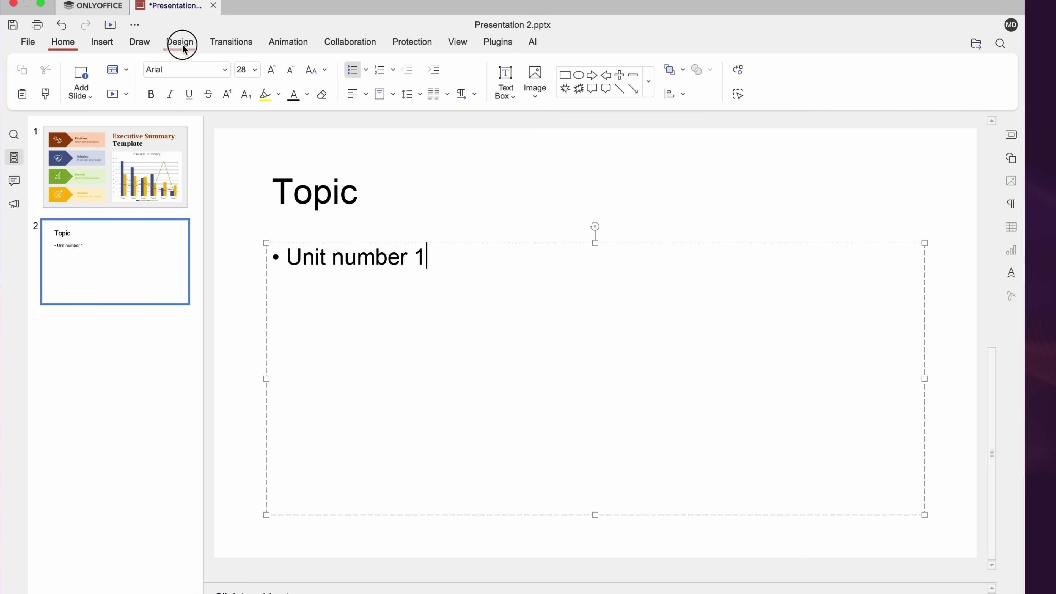
Apply the blue wave theme, then switch to the white bubble theme
left_click(181, 42)
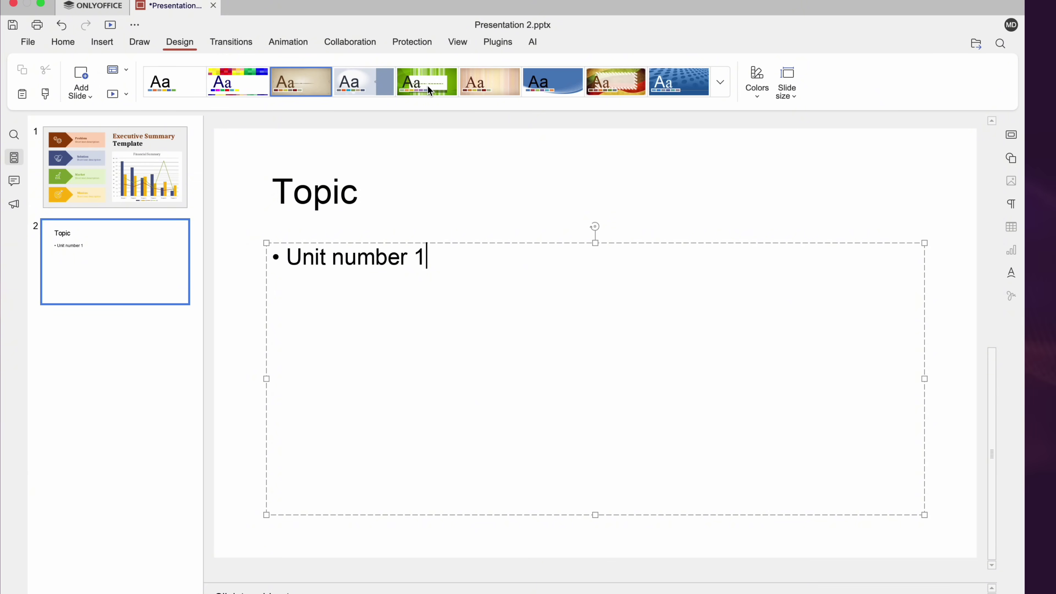
left_click(348, 91)
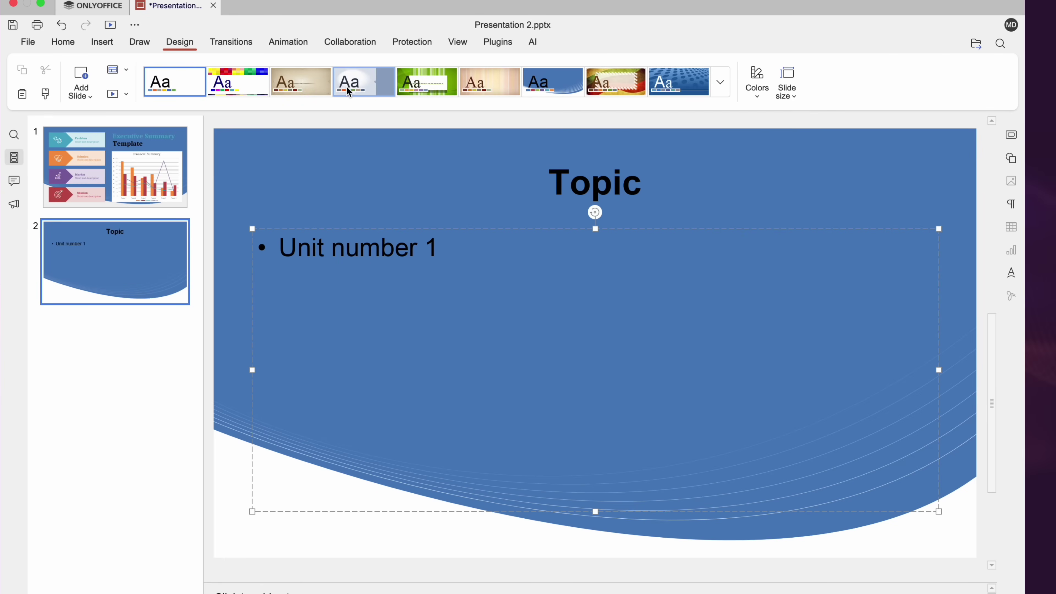
left_click(494, 90)
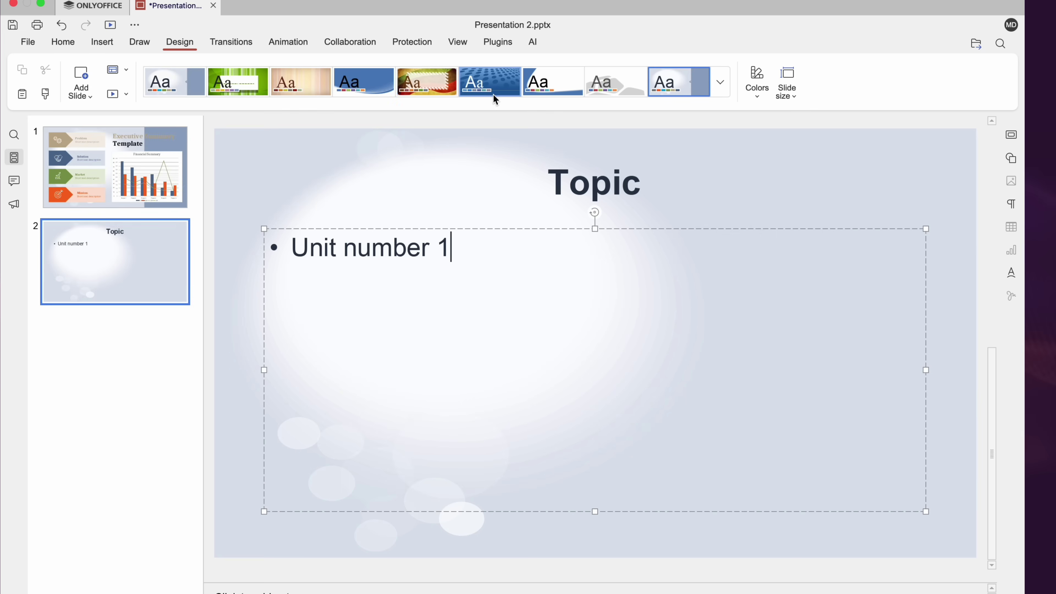
Browse the Collaboration, Animation, Protection, View, Plugins and AI tabs
left_click(350, 44)
left_click(299, 42)
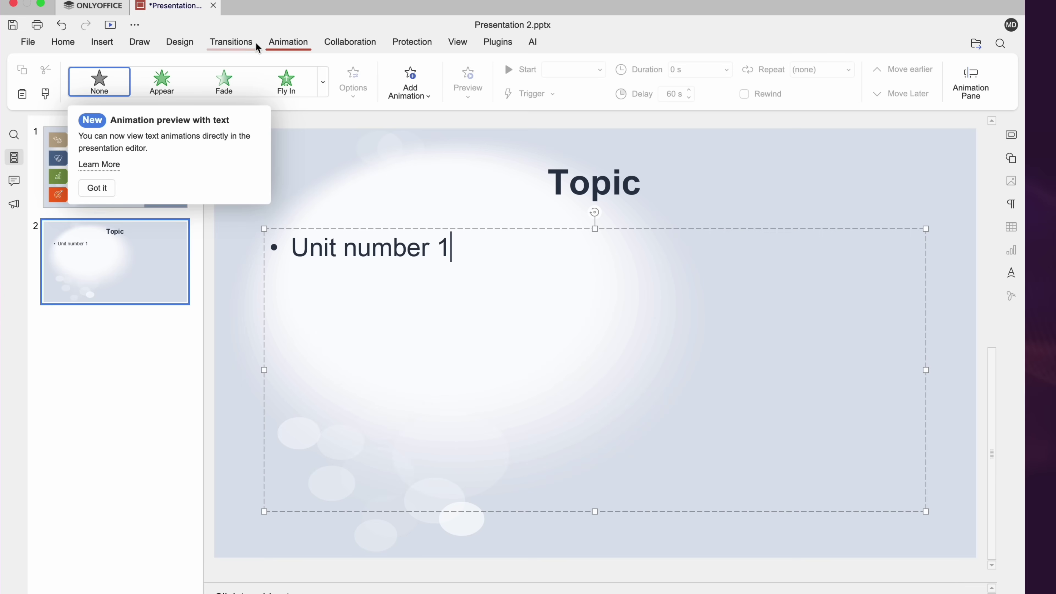
left_click(420, 40)
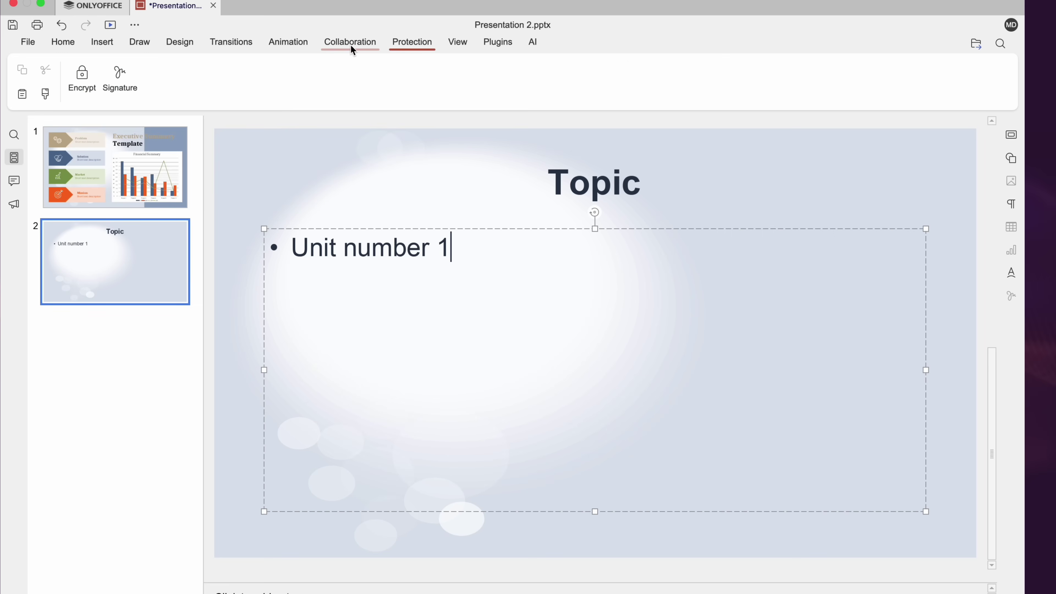
left_click(350, 45)
left_click(458, 43)
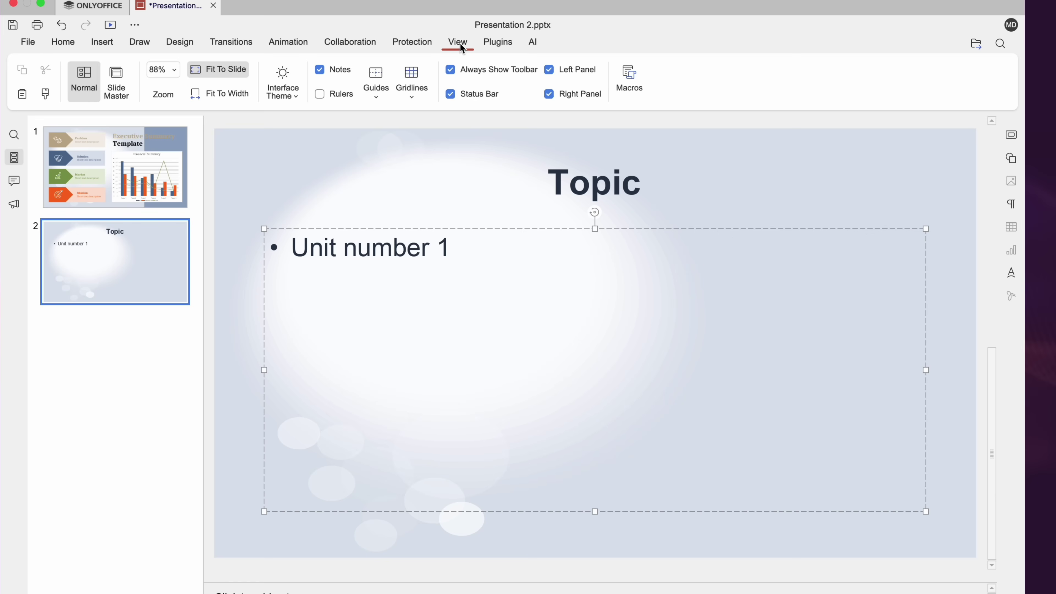
left_click(492, 43)
left_click(533, 43)
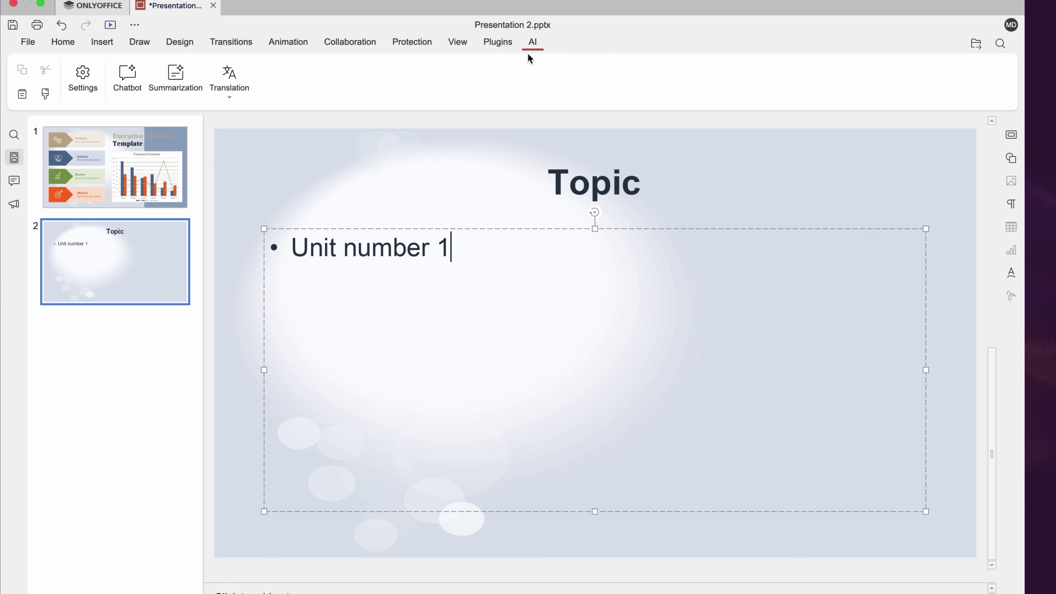
left_click(362, 43)
left_click(412, 42)
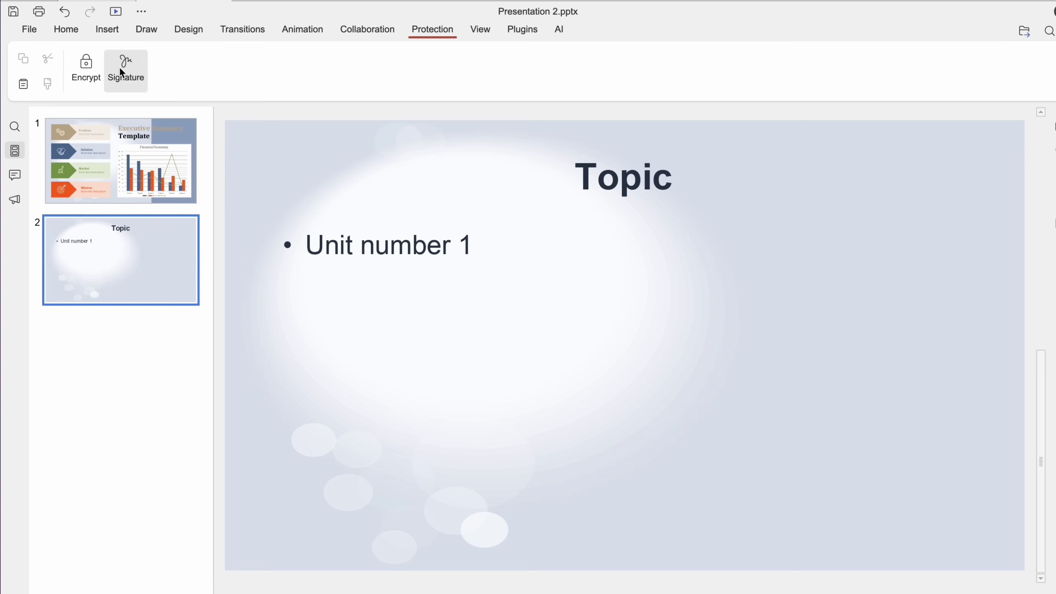
Start a comment on the slide reading 'What is'
left_click(350, 42)
left_click(88, 97)
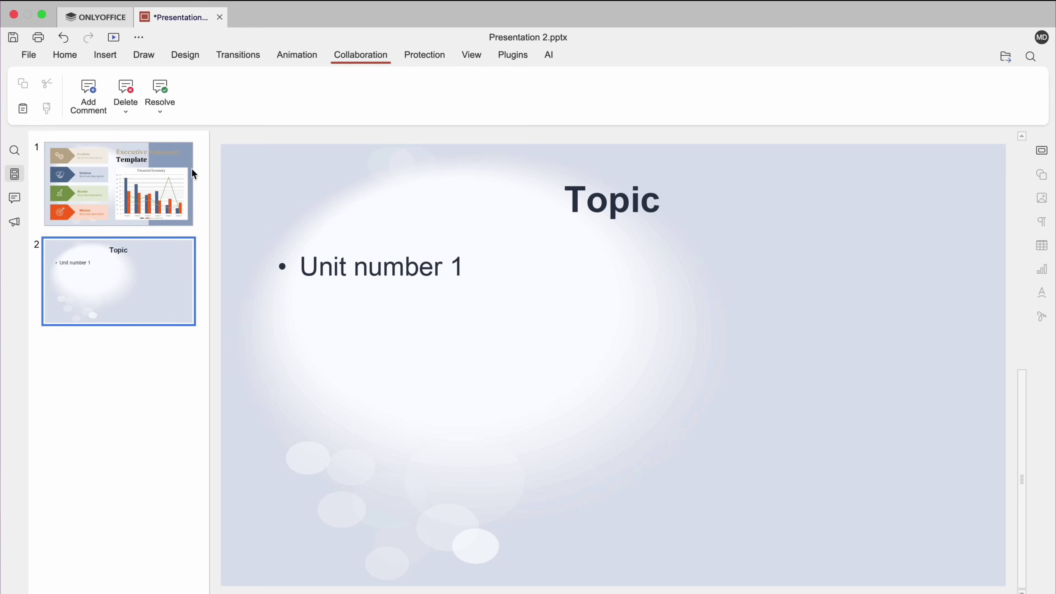
type("What is")
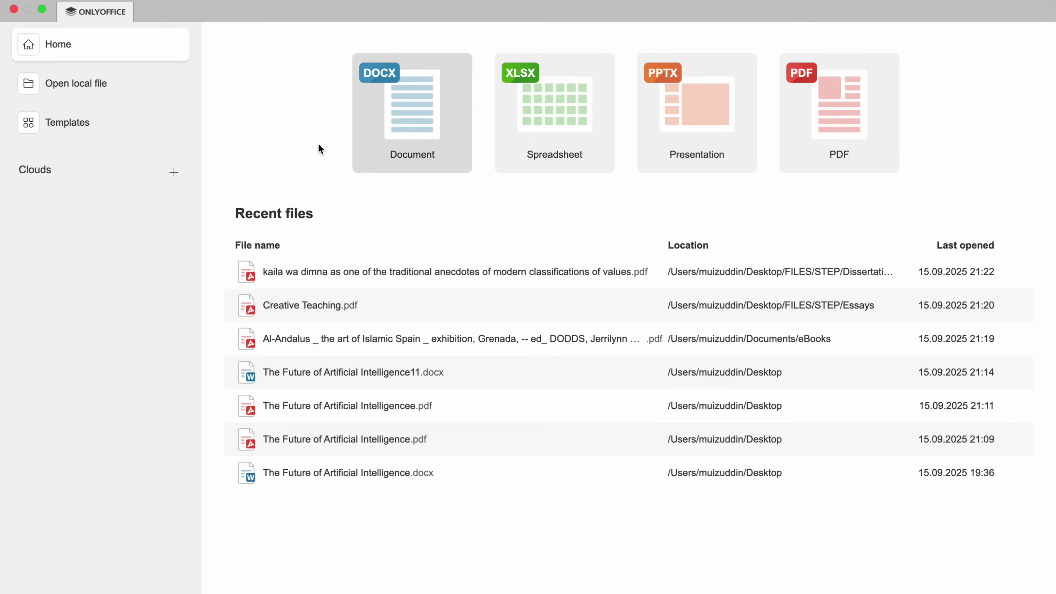
Open the Amortization schedule template from the spreadsheet templates
left_click(92, 126)
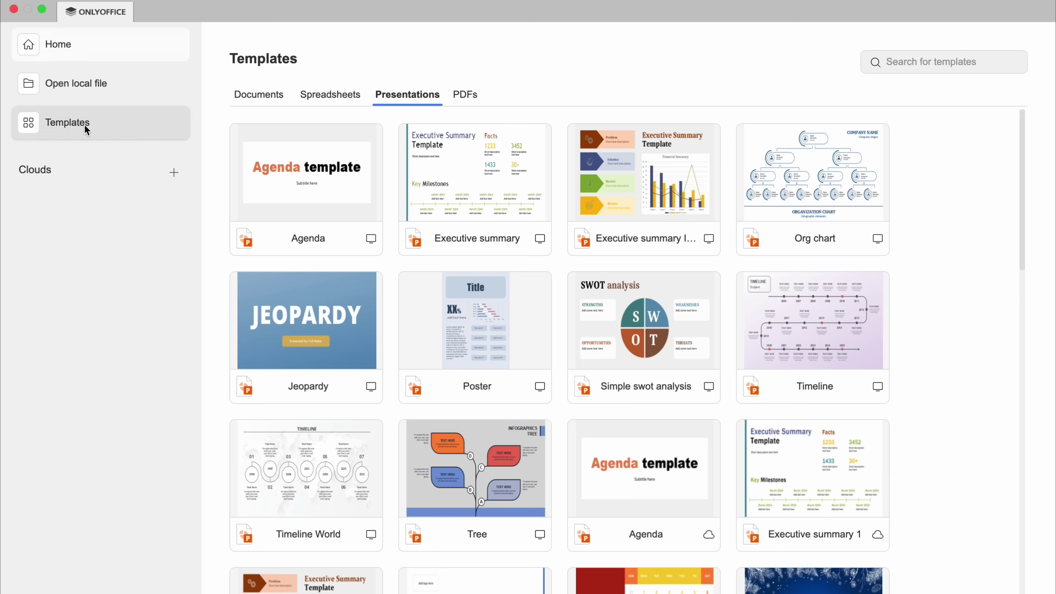
left_click(330, 97)
left_click(474, 174)
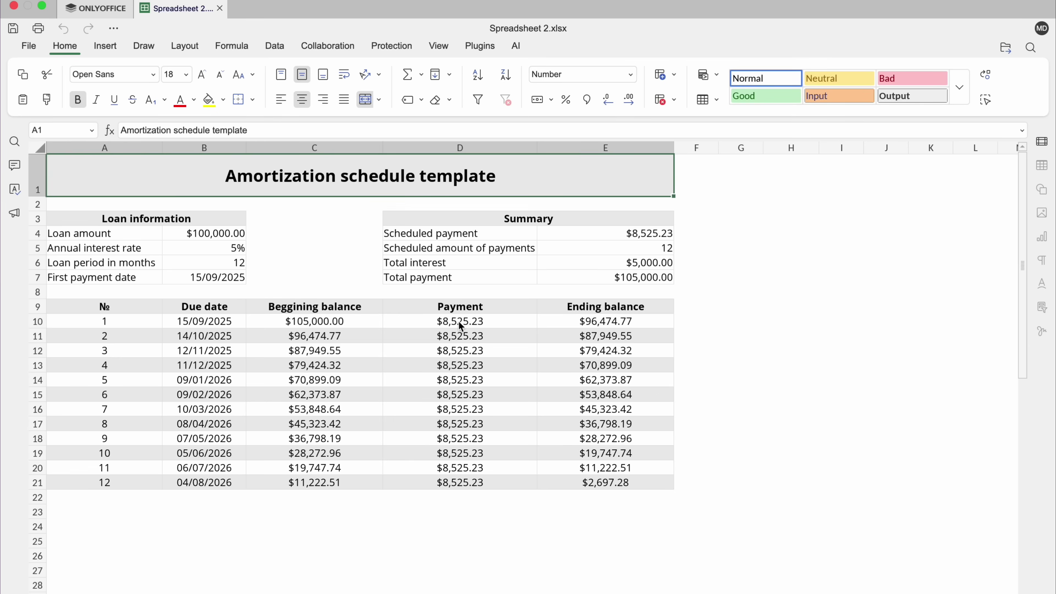
Enter =E12+E13 in F14 to get $150,323.42
left_click(705, 382)
type("=")
left_click(624, 353)
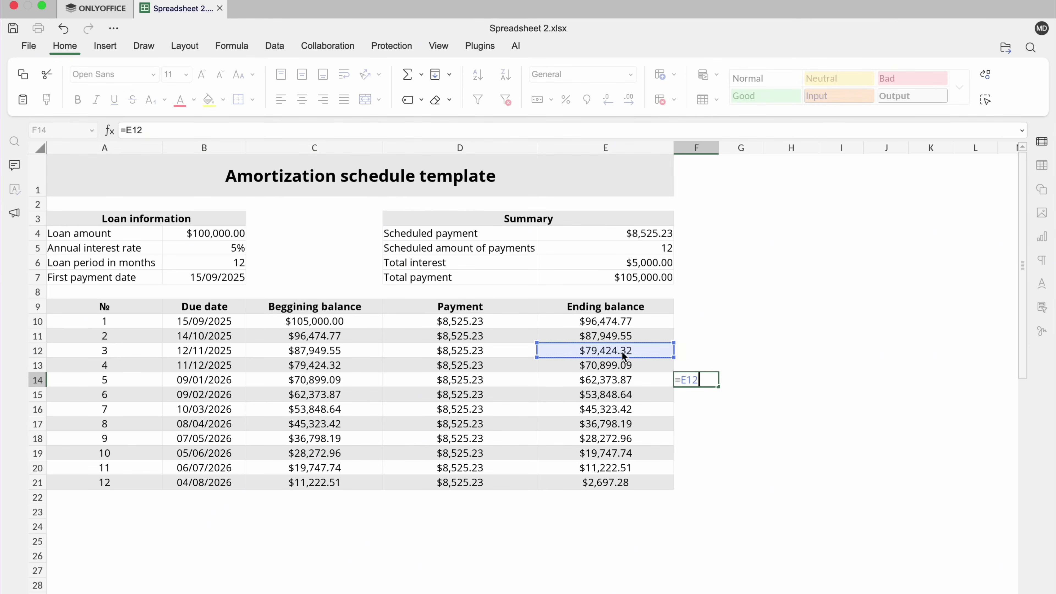
type("+")
left_click(624, 365)
key("Return")
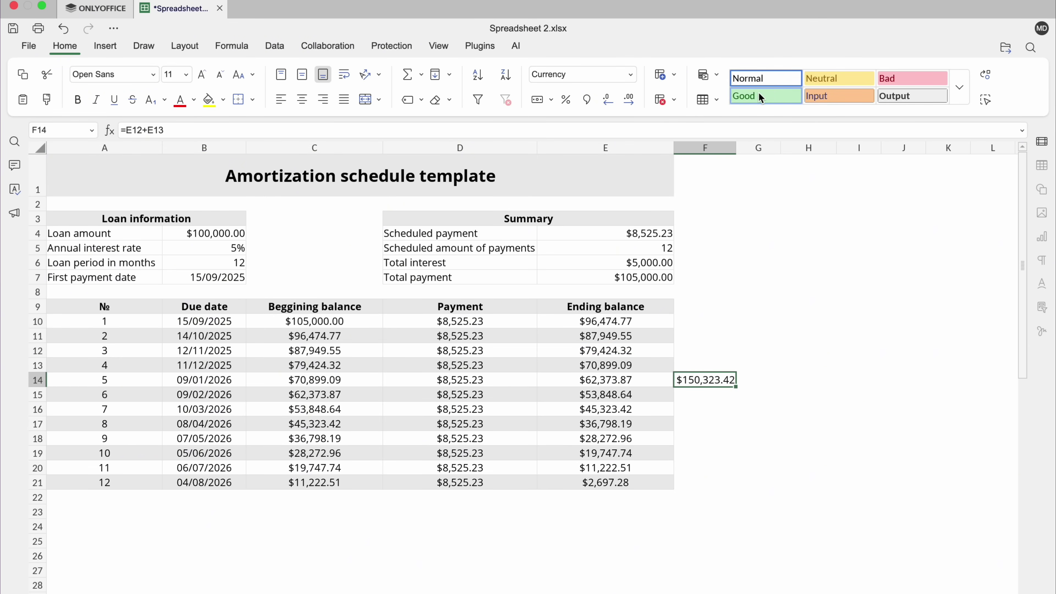
Give F14 the green Good cell style and add the comment 'what values?' on H9
left_click(765, 96)
left_click(798, 312)
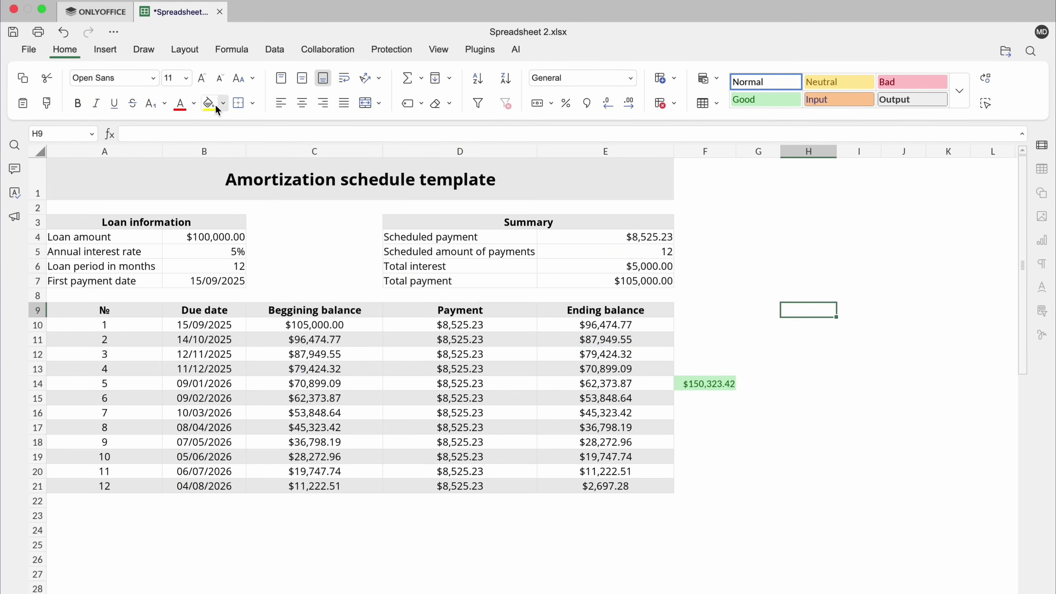
left_click(107, 51)
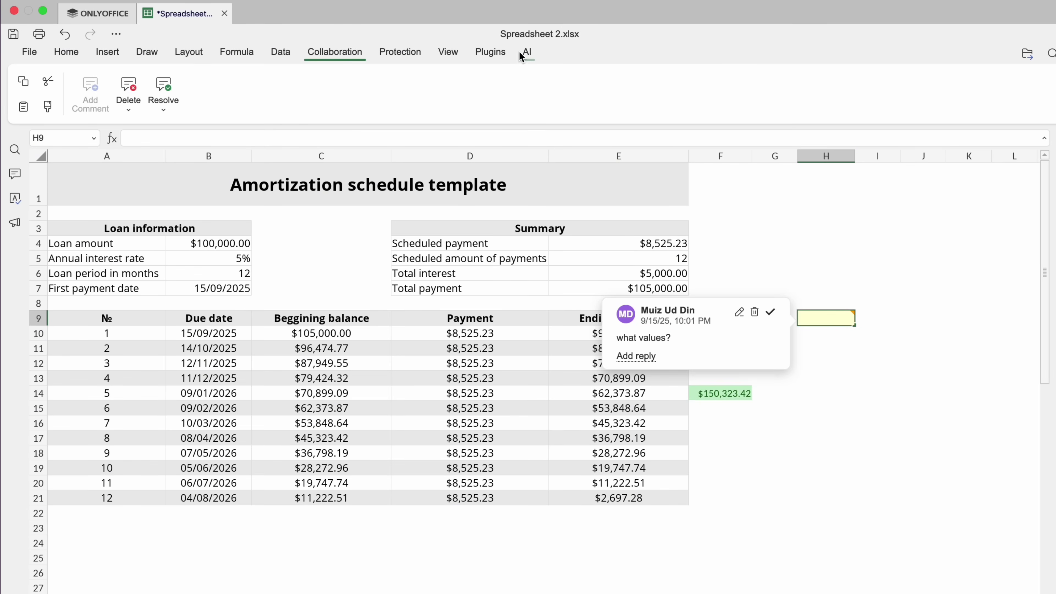
Open the AI Summarization tool, then close its window
left_click(521, 52)
left_click(177, 91)
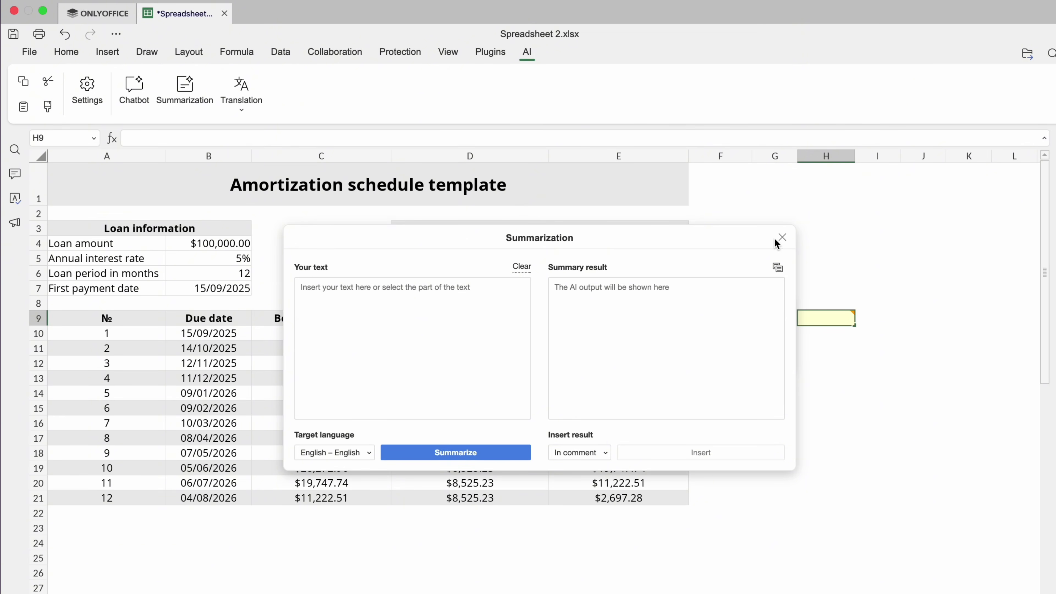
left_click(781, 237)
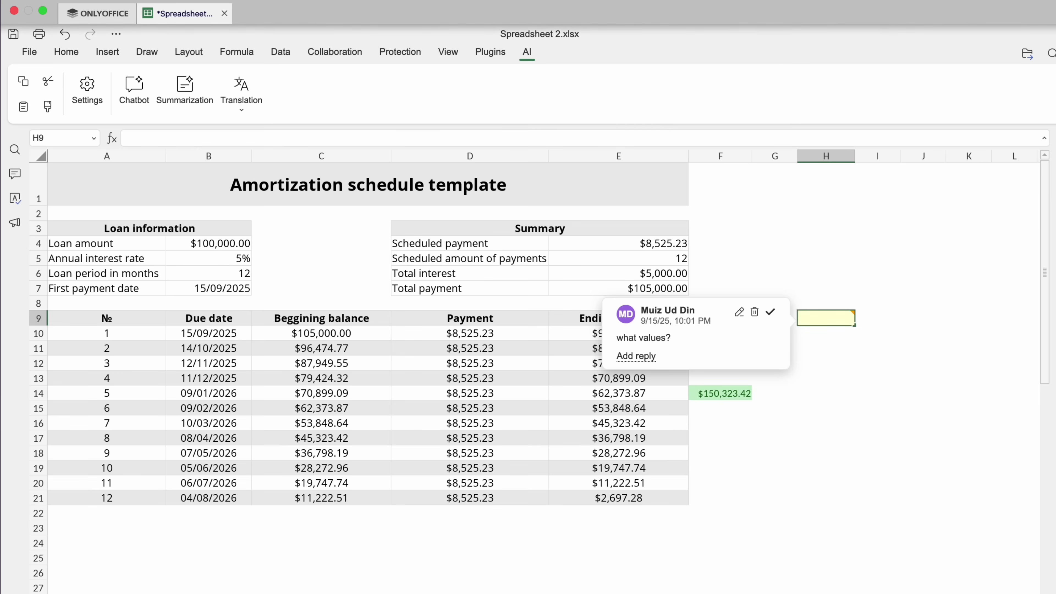
left_click(107, 52)
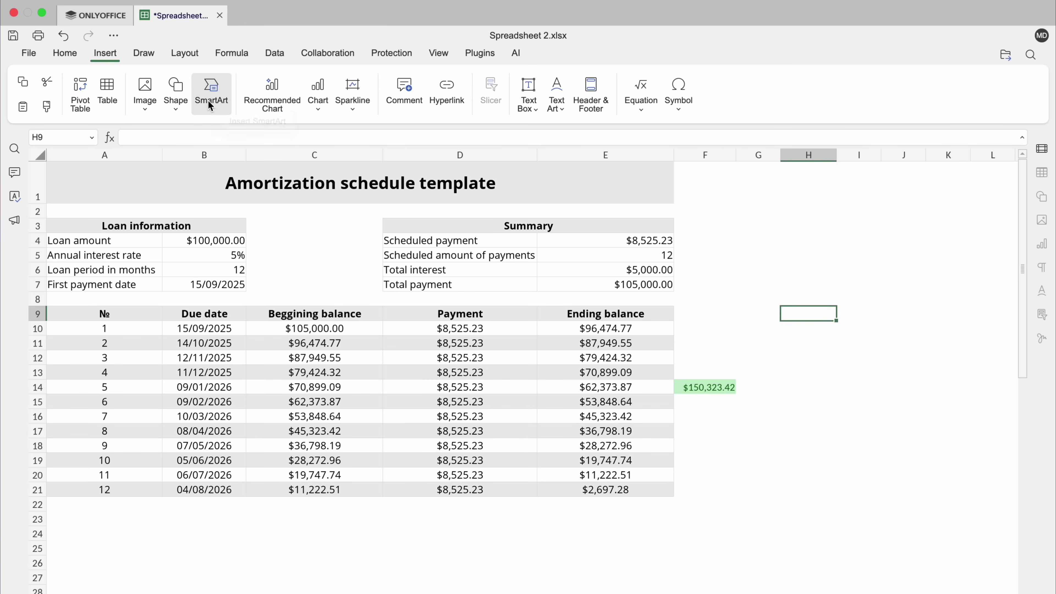